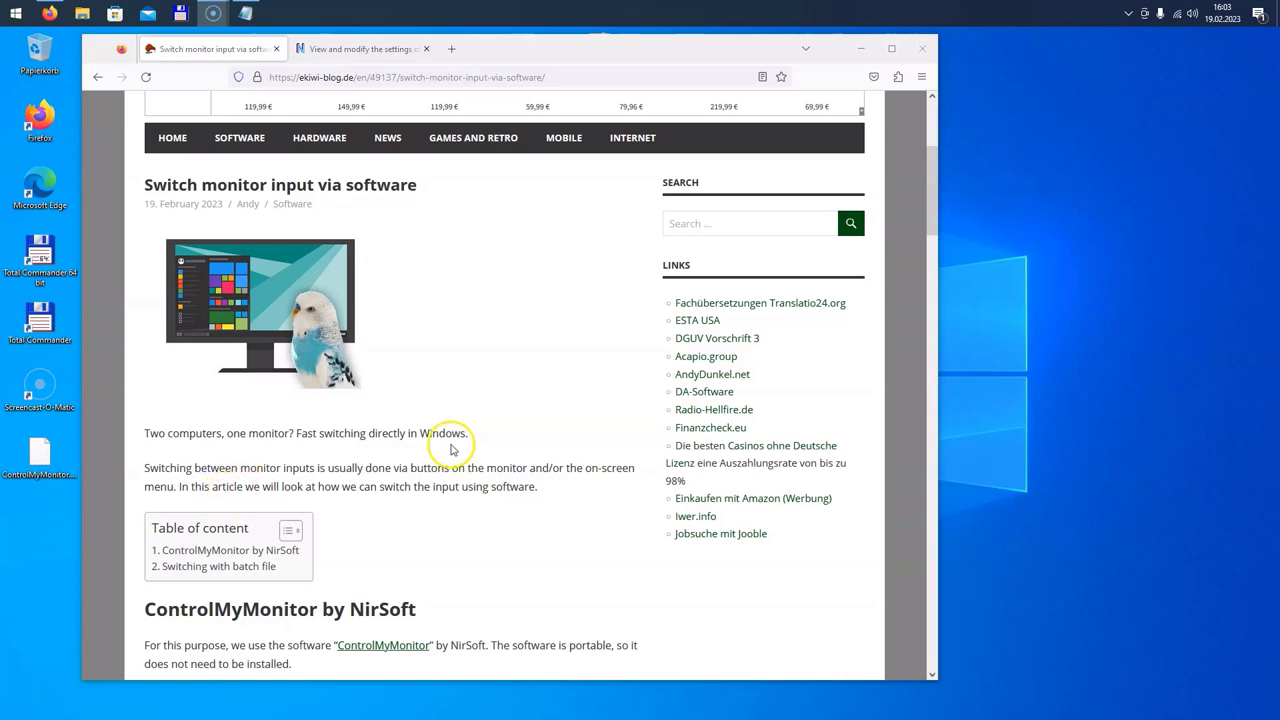
# Step: Review the blog article's introduction and its section on ControlMyMonitor by NirSoft
pyautogui.moveTo(832, 57); pyautogui.dragTo(820, 58)
pyautogui.scroll(-3, 592, 352)
pyautogui.scroll(-6, 592, 352)
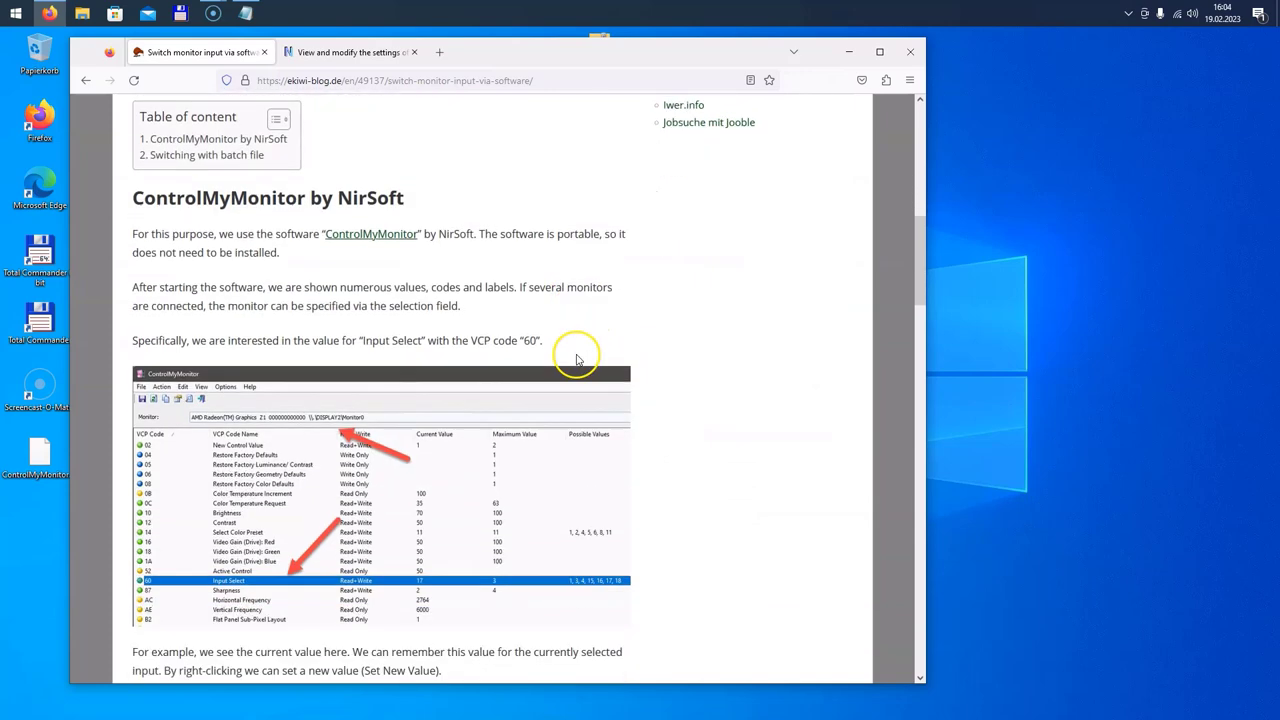
pyautogui.scroll(3, 570, 430)
pyautogui.scroll(2, 566, 370)
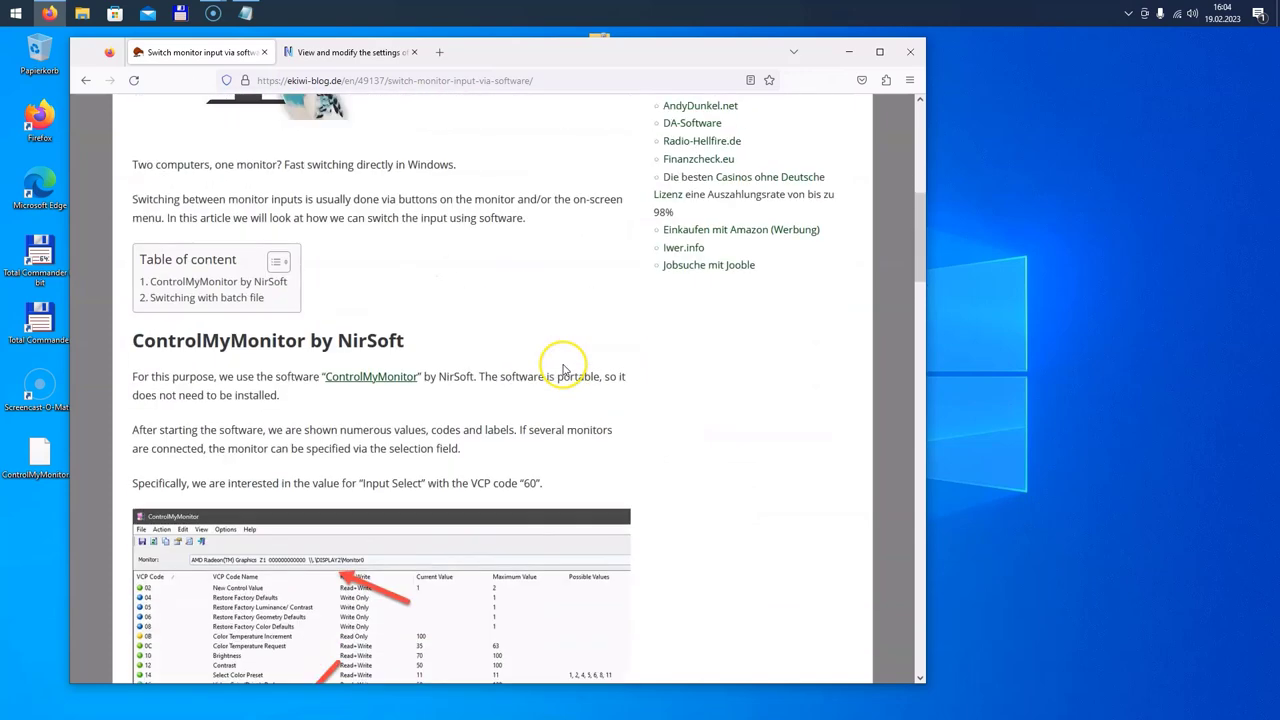
pyautogui.doubleClick(199, 343)
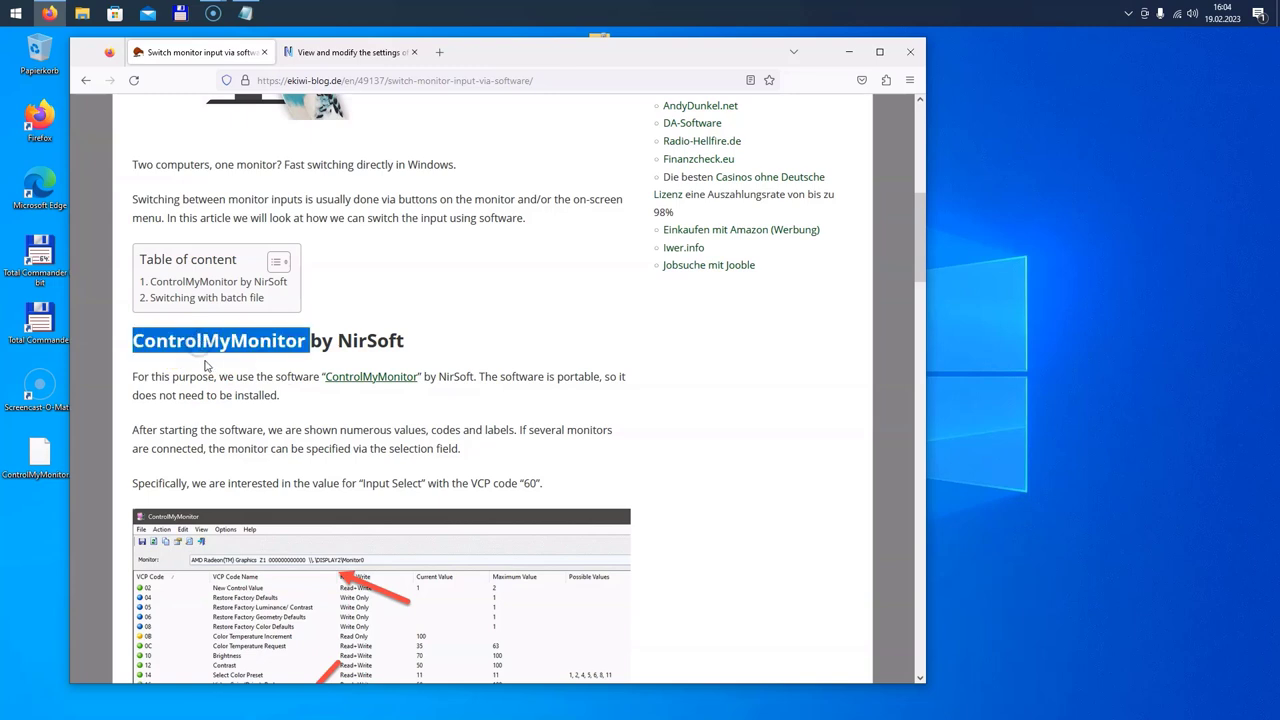
pyautogui.doubleClick(350, 343)
# Step: Examine NirSoft's ControlMyMonitor page, from the description and command-line options down to the download link
pyautogui.click(336, 55)
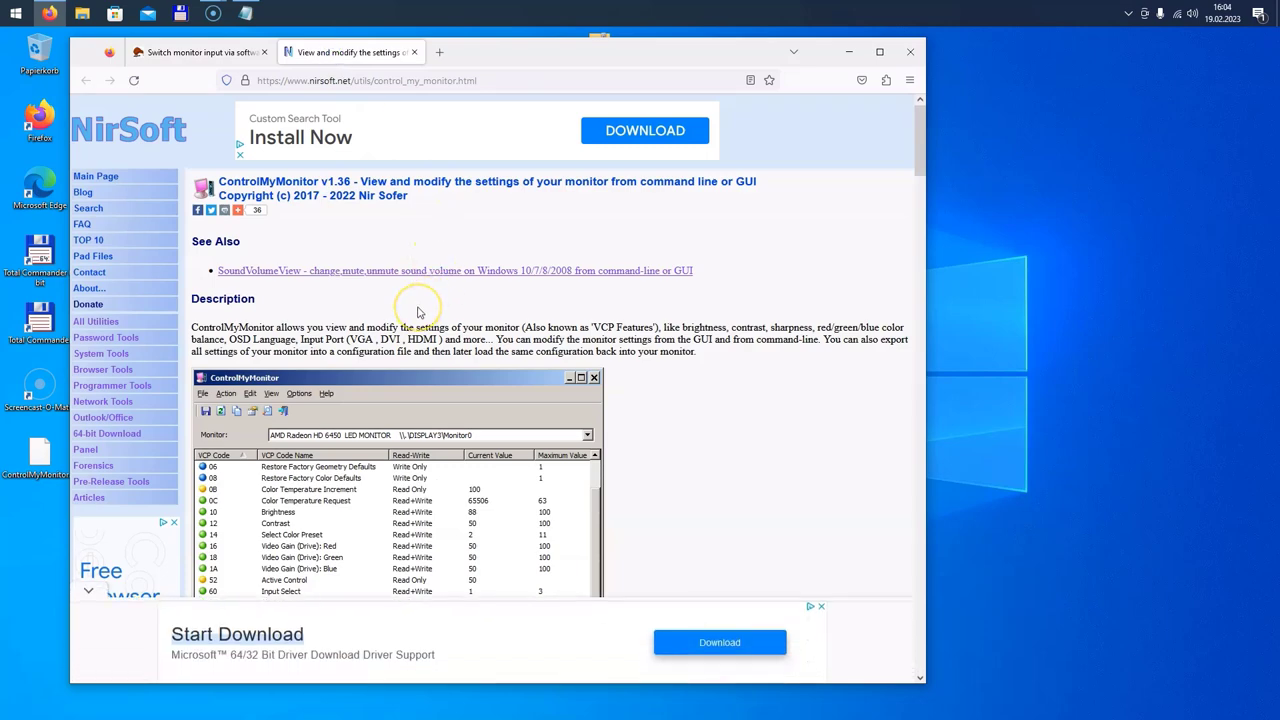
pyautogui.scroll(-5, 419, 312)
pyautogui.scroll(3, 422, 314)
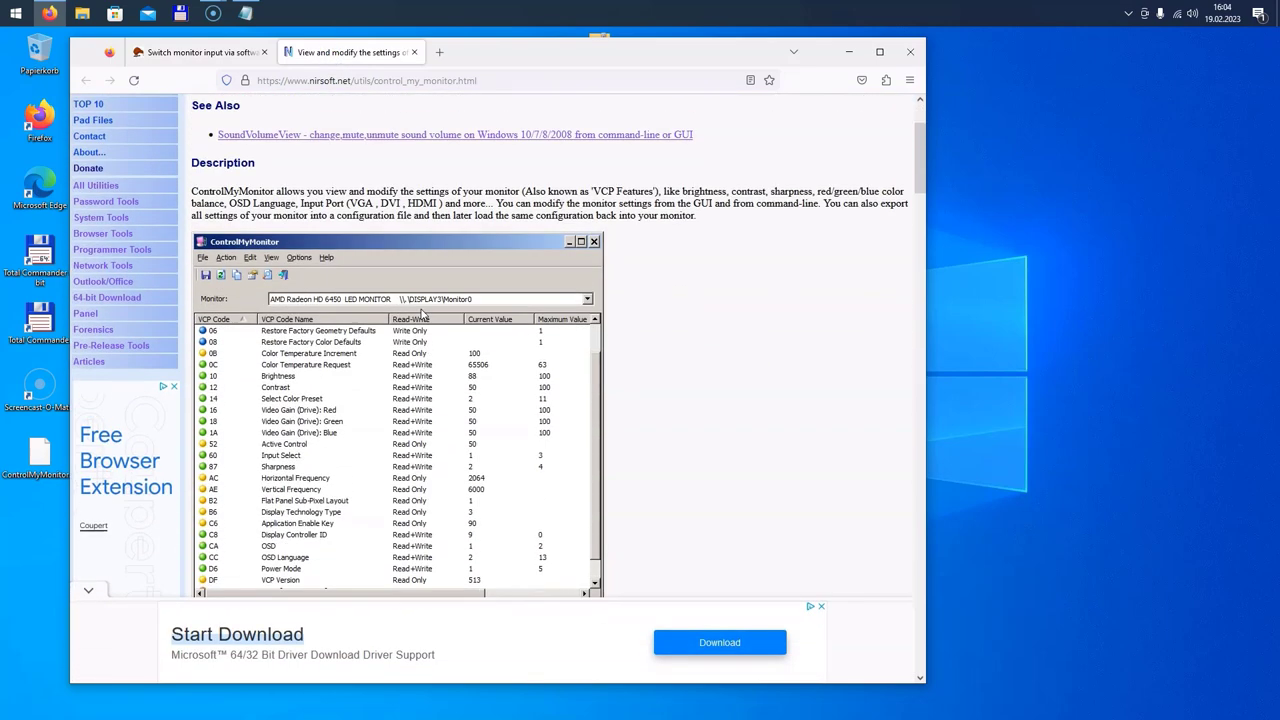
pyautogui.scroll(-5, 422, 314)
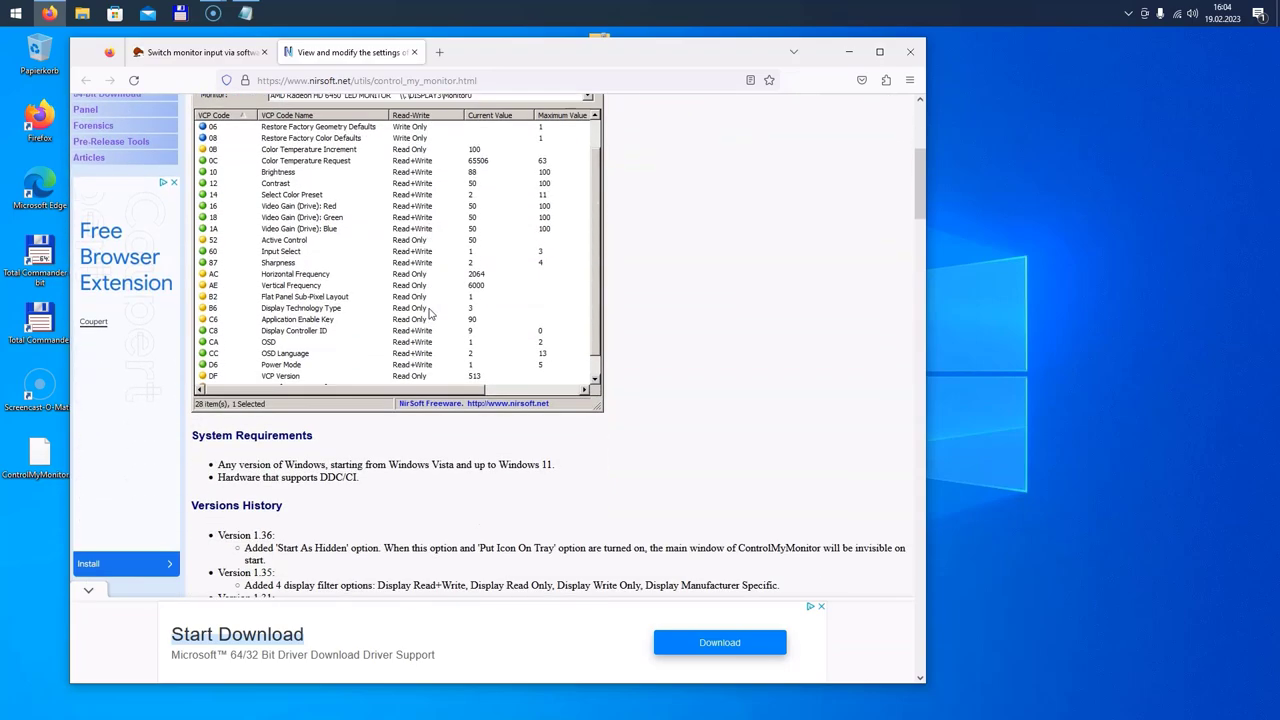
pyautogui.scroll(-13, 447, 310)
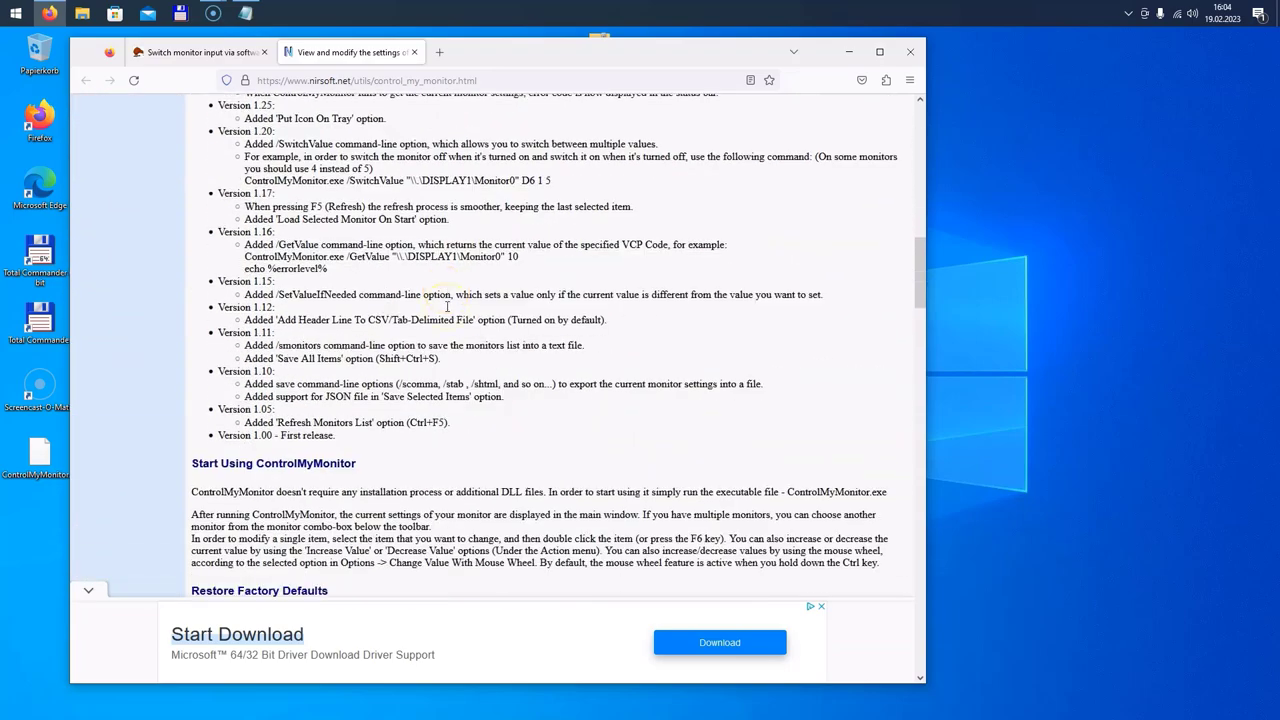
pyautogui.scroll(-20, 447, 308)
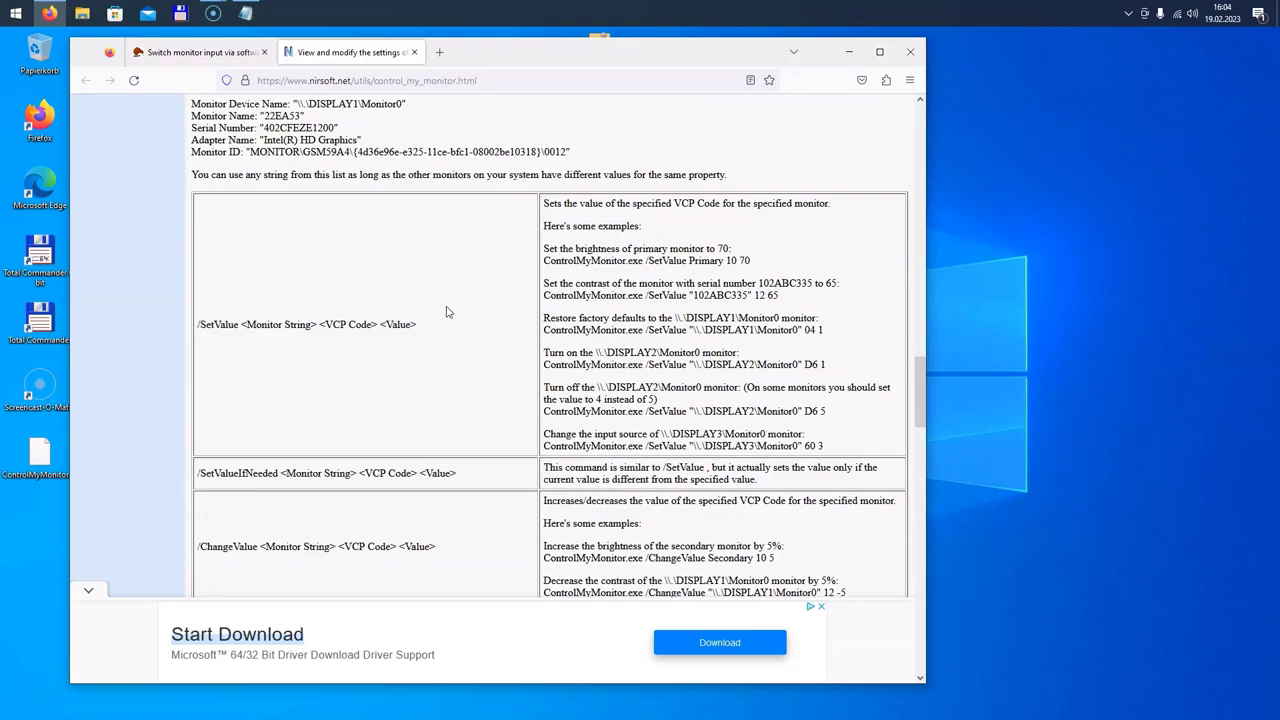
pyautogui.scroll(-18, 447, 308)
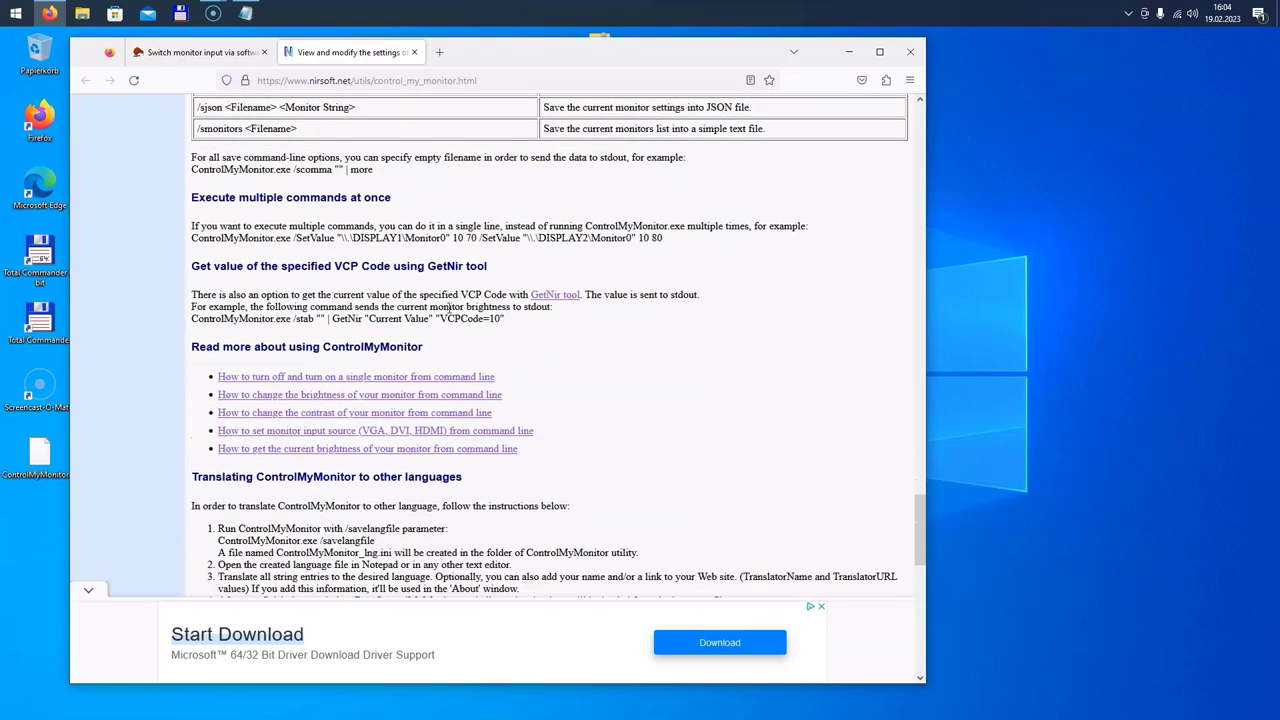
pyautogui.scroll(-3, 448, 313)
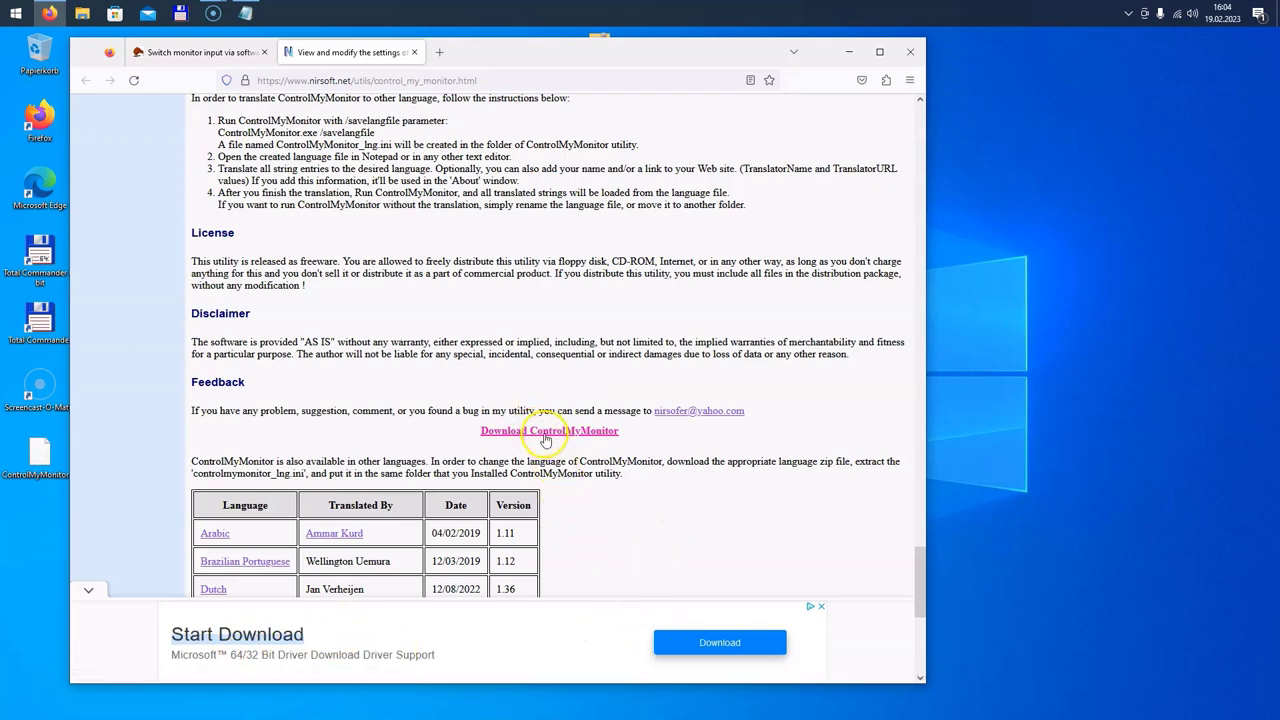
# Step: Minimize the browser, place ControlMyMonitor.exe beside switch_monitor.bat on the desktop, and launch it
pyautogui.click(848, 52)
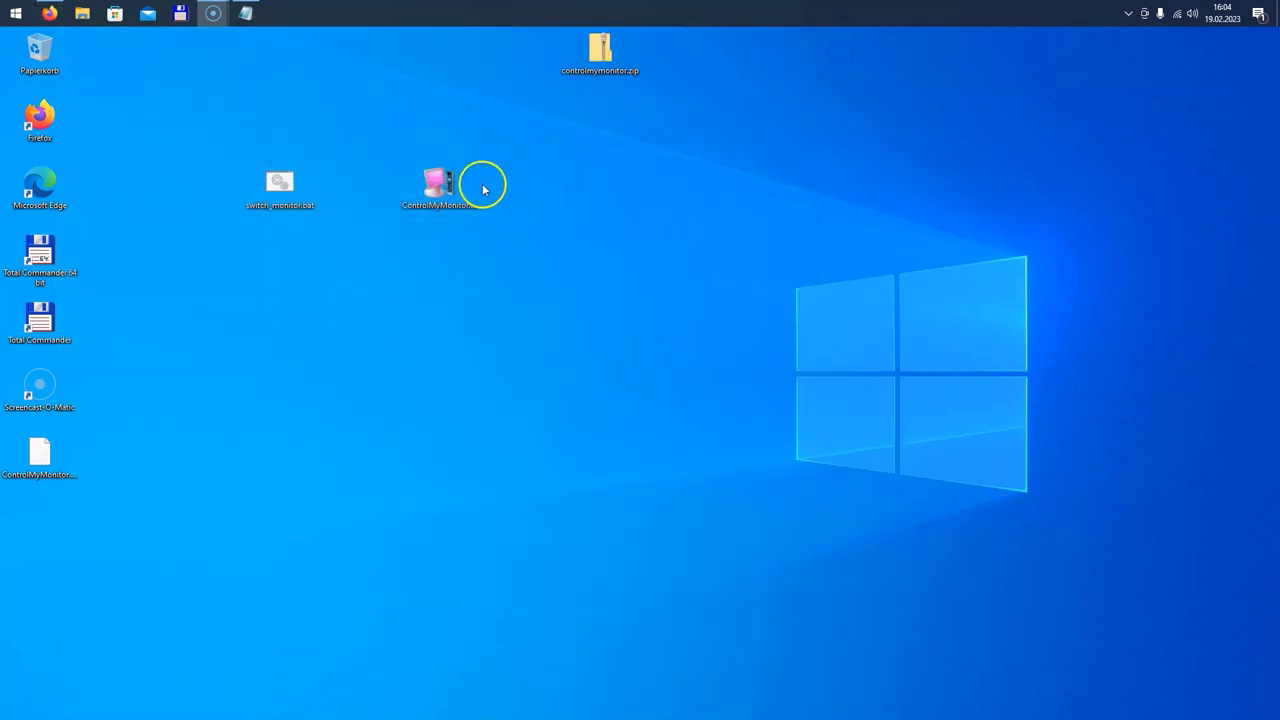
pyautogui.click(450, 192)
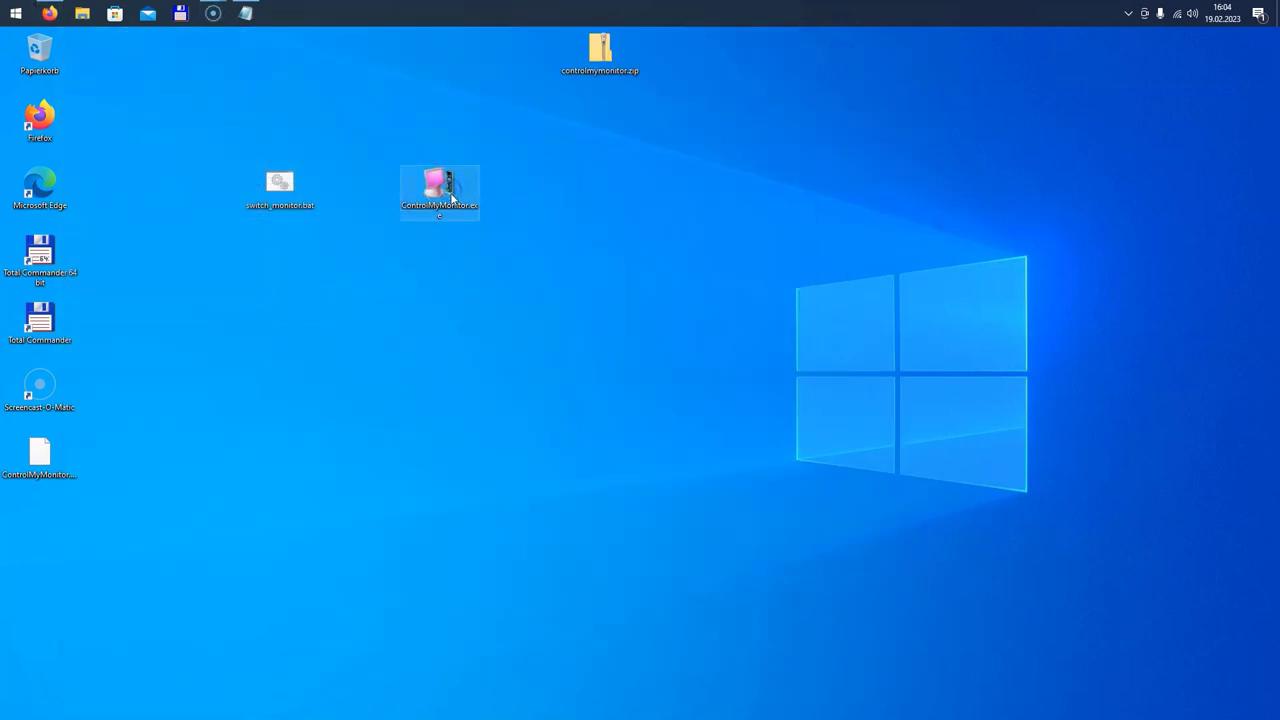
pyautogui.moveTo(450, 195); pyautogui.dragTo(409, 200)
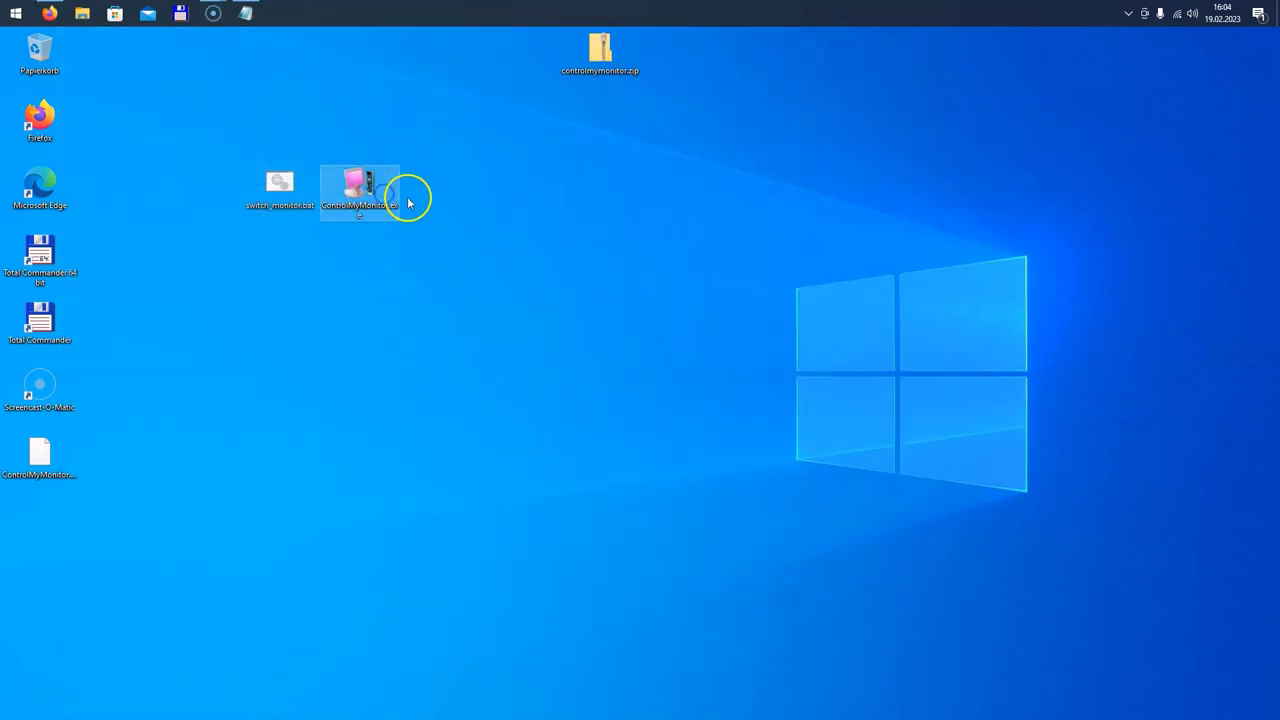
pyautogui.doubleClick(346, 186)
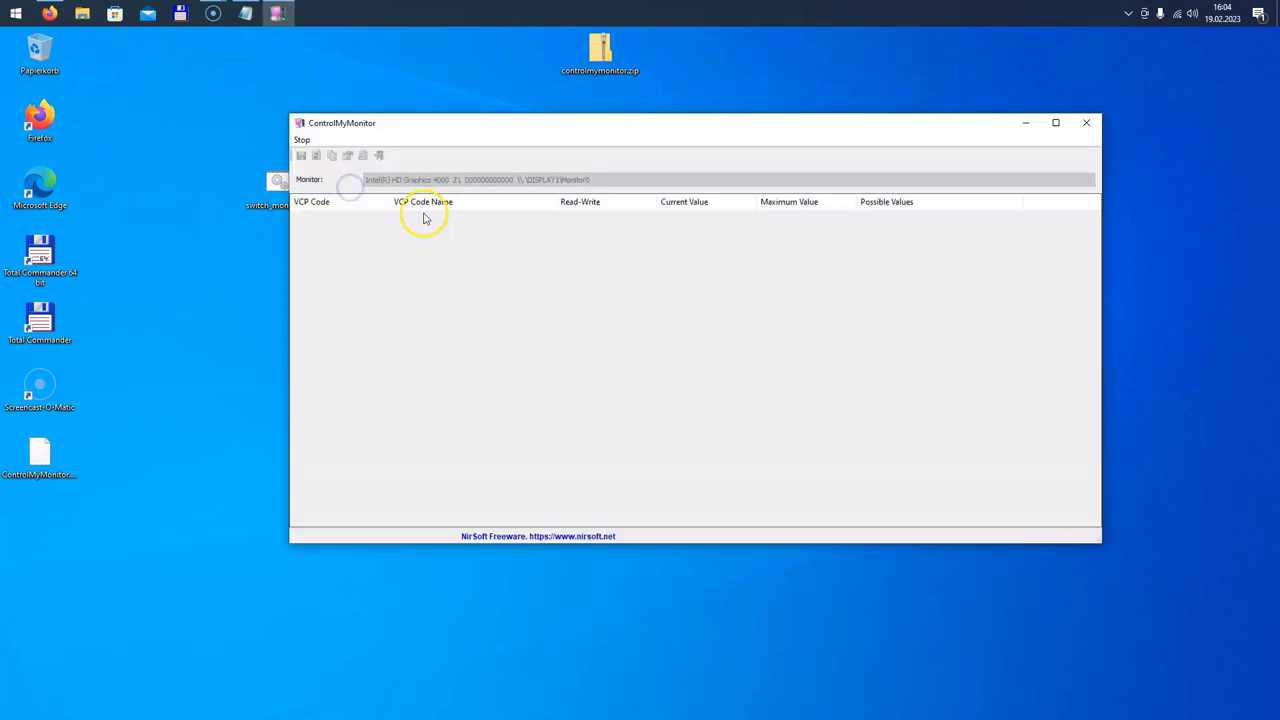
pyautogui.moveTo(487, 124); pyautogui.dragTo(441, 148)
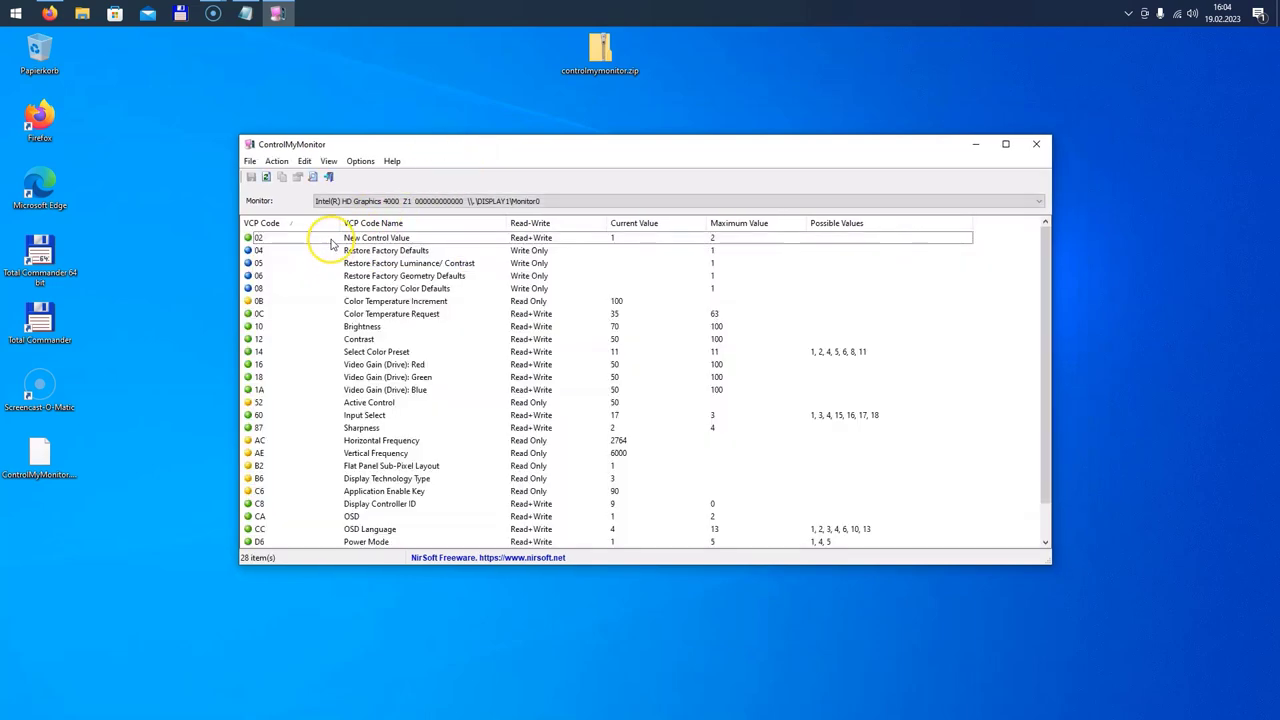
# Step: Choose the Intel(R) HD Graphics 4000 monitor on DISPLAY1 as the monitor to control
pyautogui.click(386, 201)
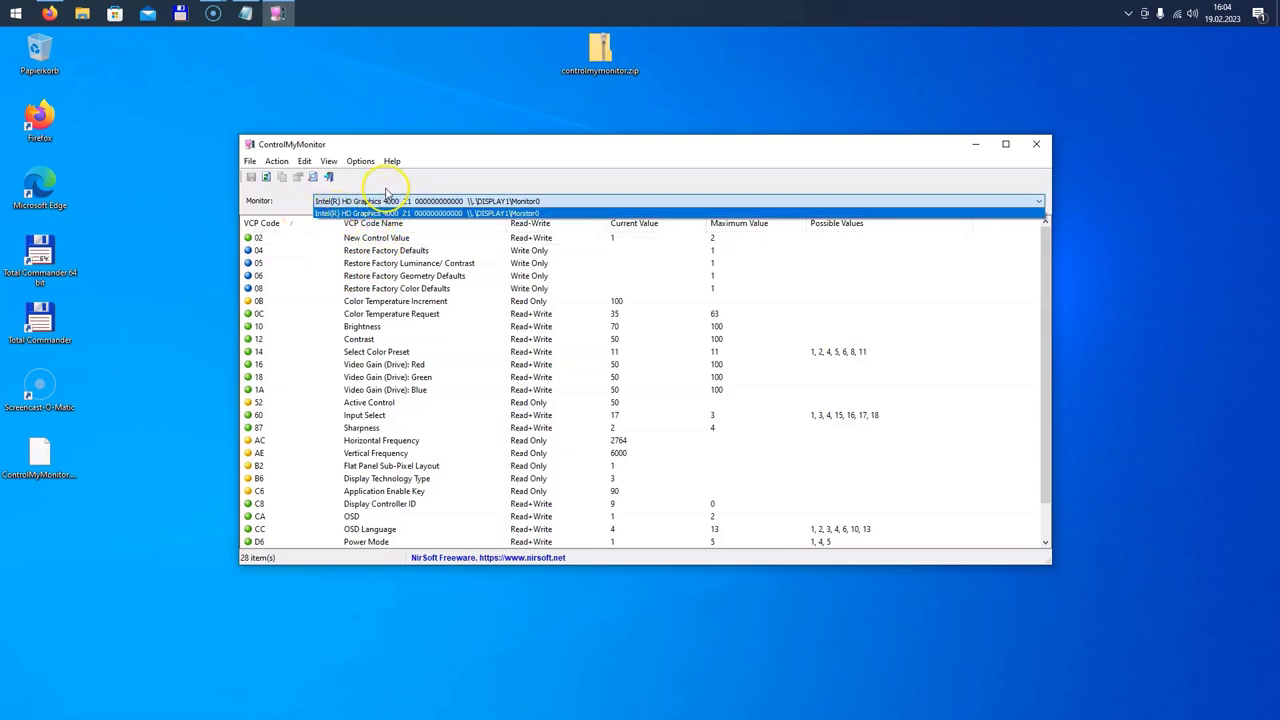
pyautogui.click(386, 212)
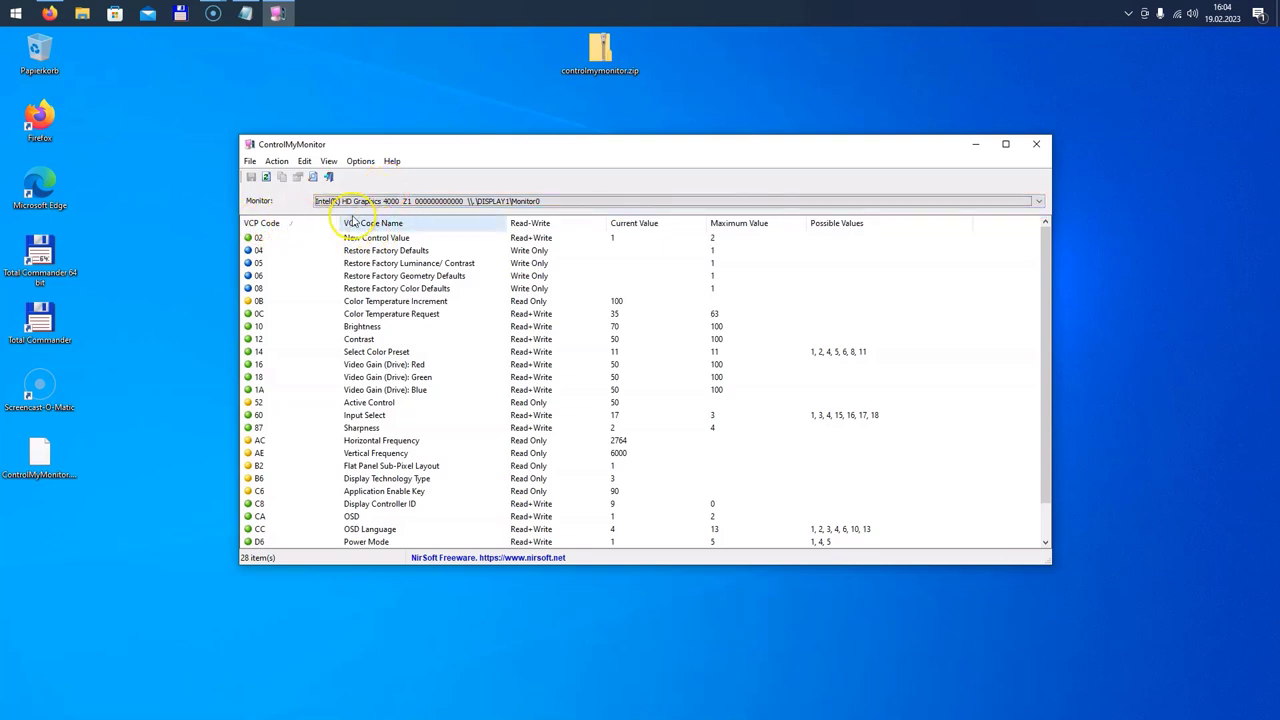
pyautogui.click(441, 241)
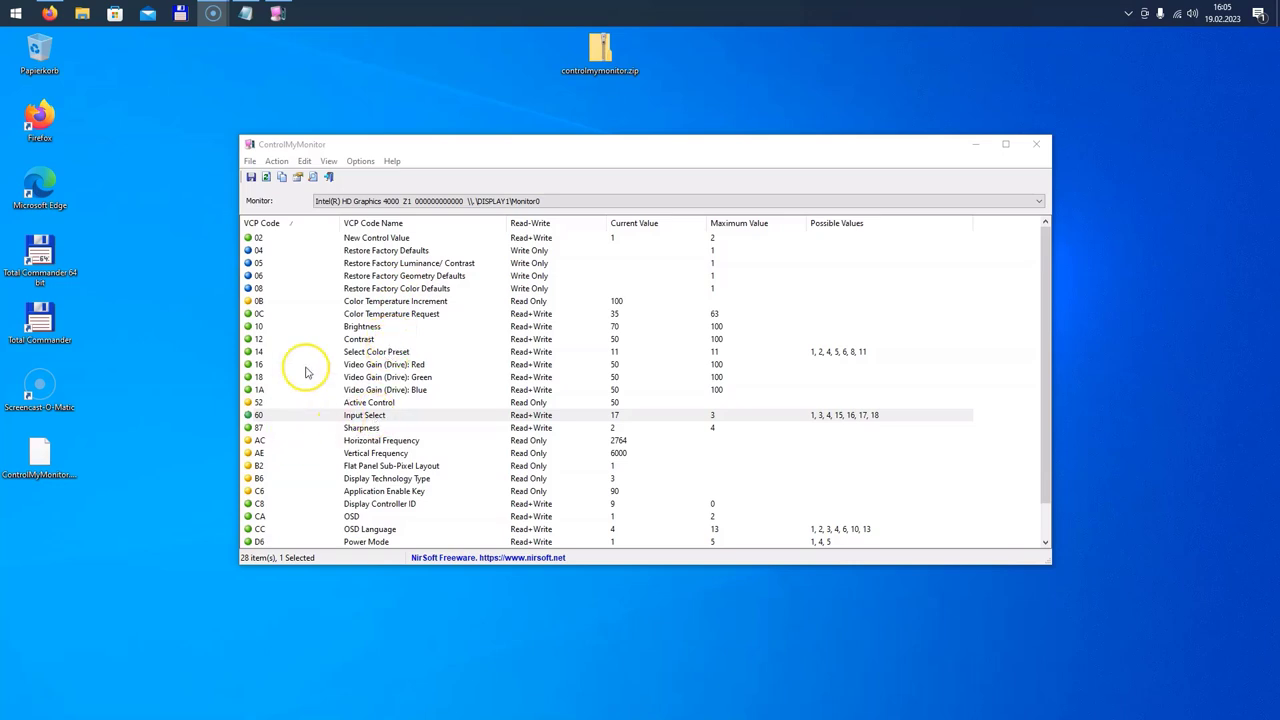
# Step: Set a new value of 15 for Input Select (VCP code 60)
pyautogui.click(283, 416)
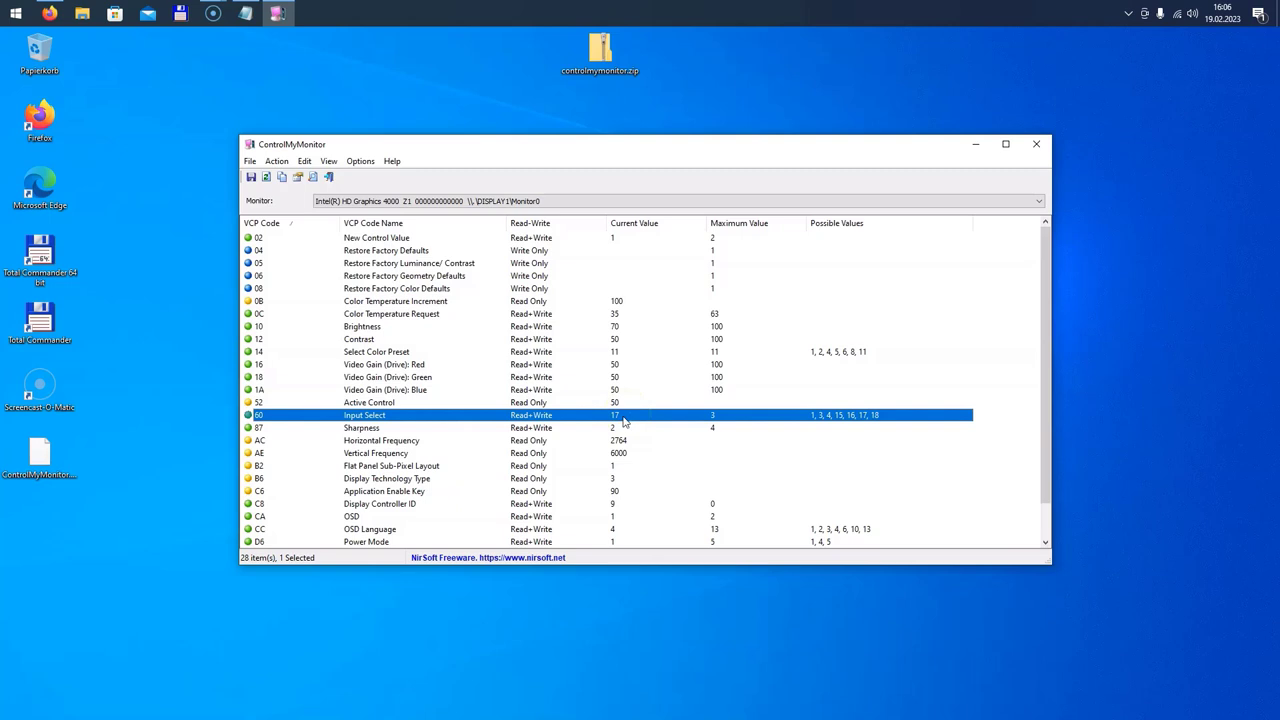
pyautogui.rightClick(622, 423)
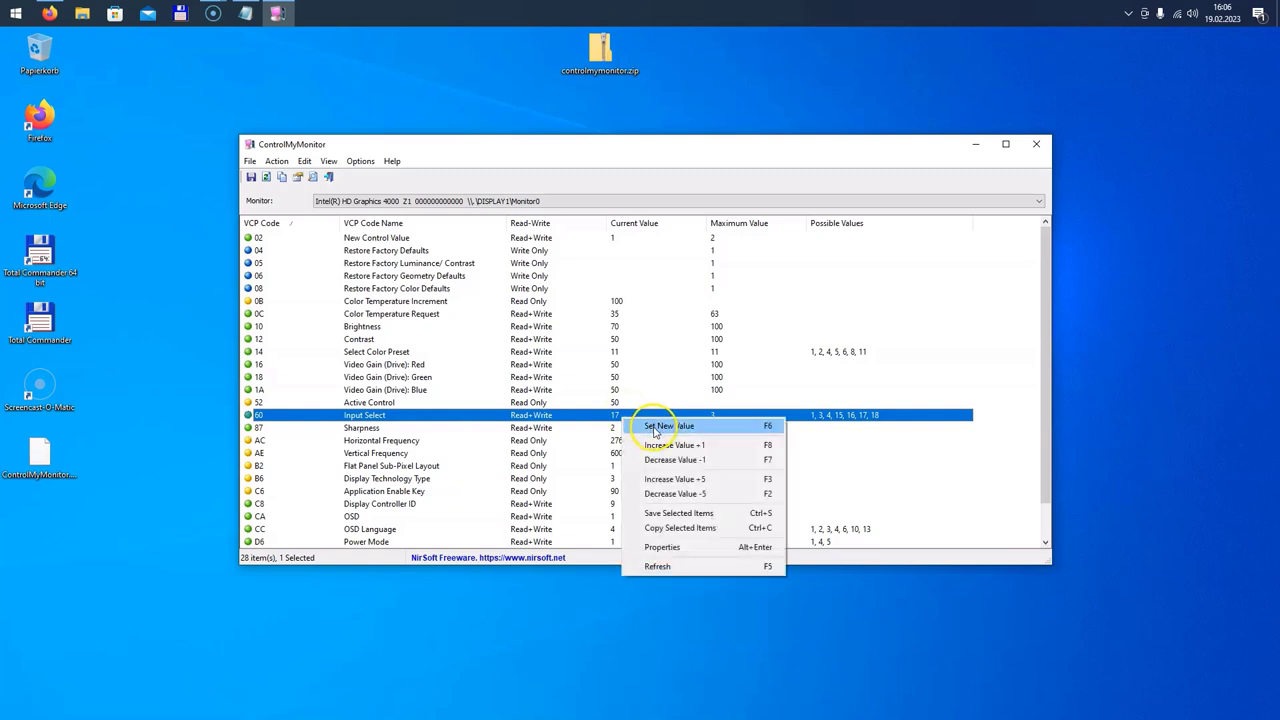
pyautogui.click(655, 427)
pyautogui.moveTo(650, 300); pyautogui.dragTo(597, 461)
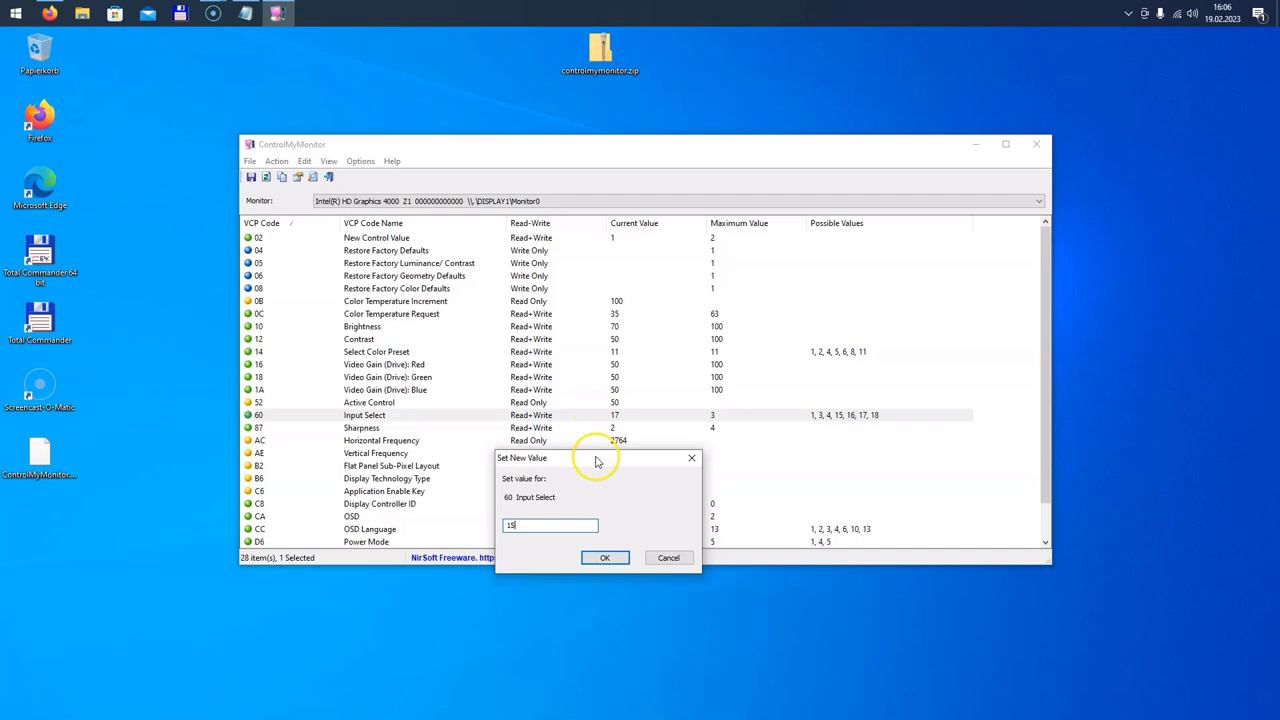
pyautogui.moveTo(594, 457); pyautogui.dragTo(578, 445)
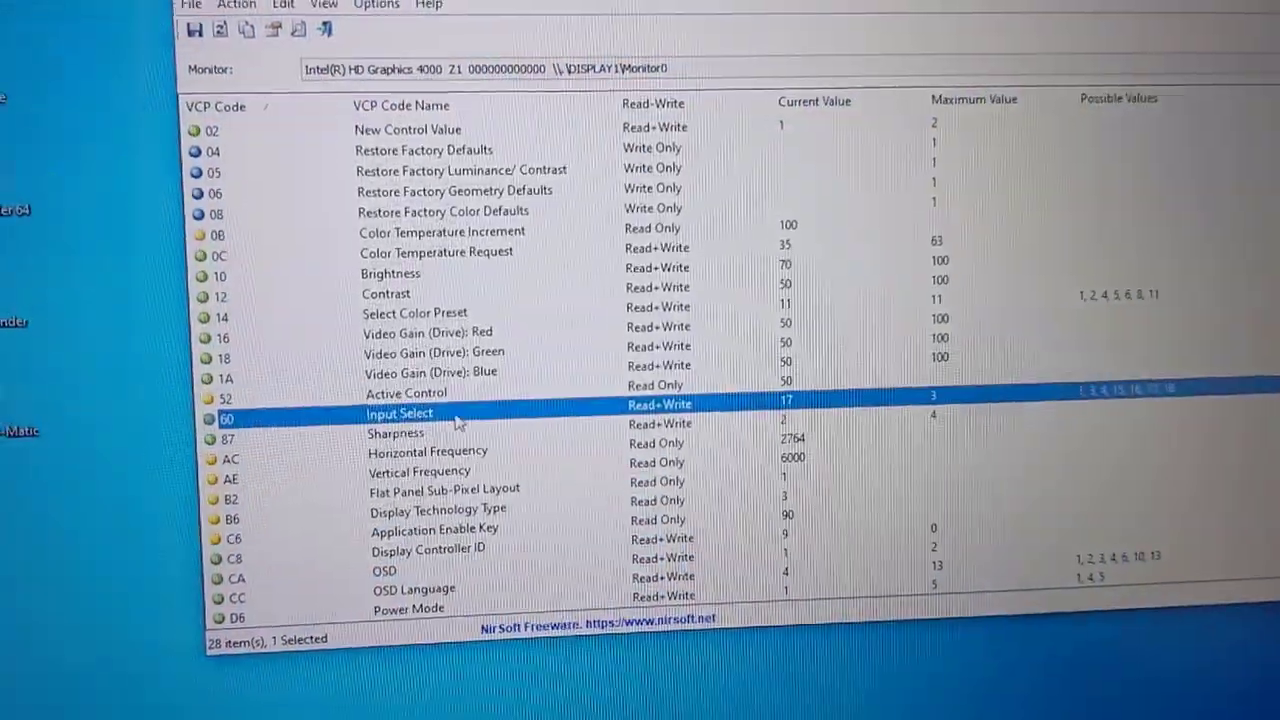
pyautogui.rightClick(455, 422)
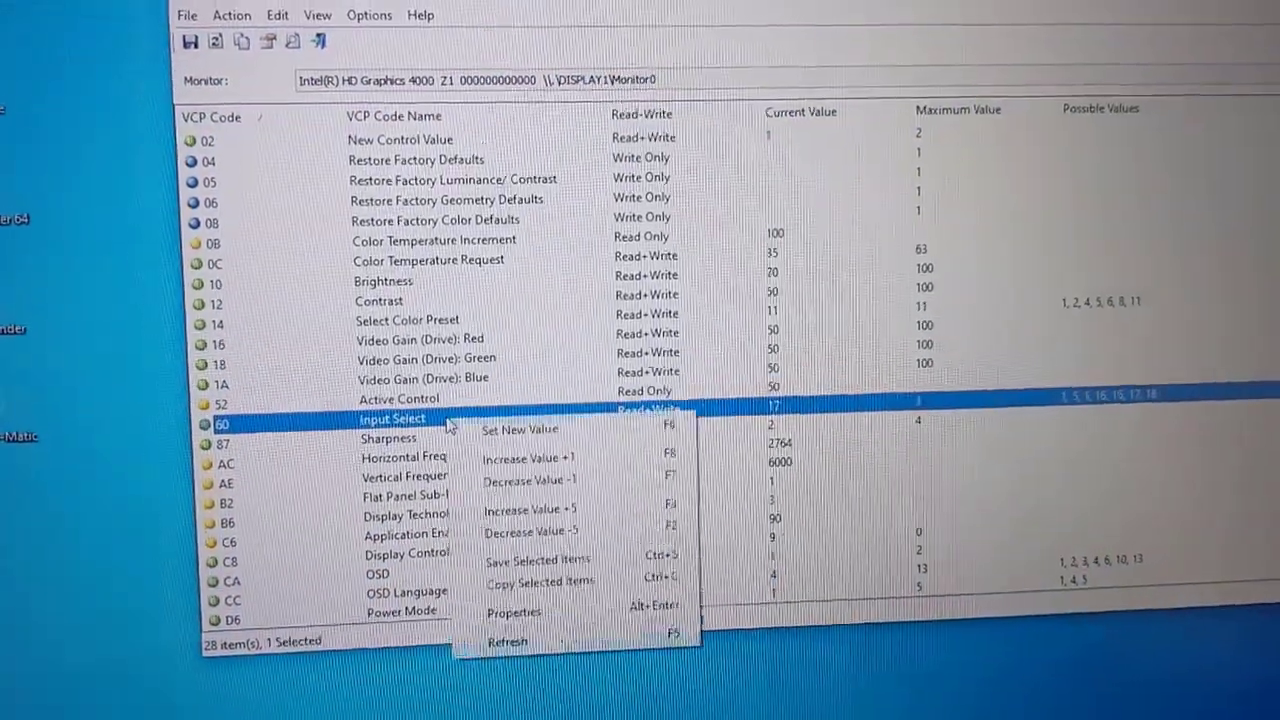
pyautogui.click(481, 432)
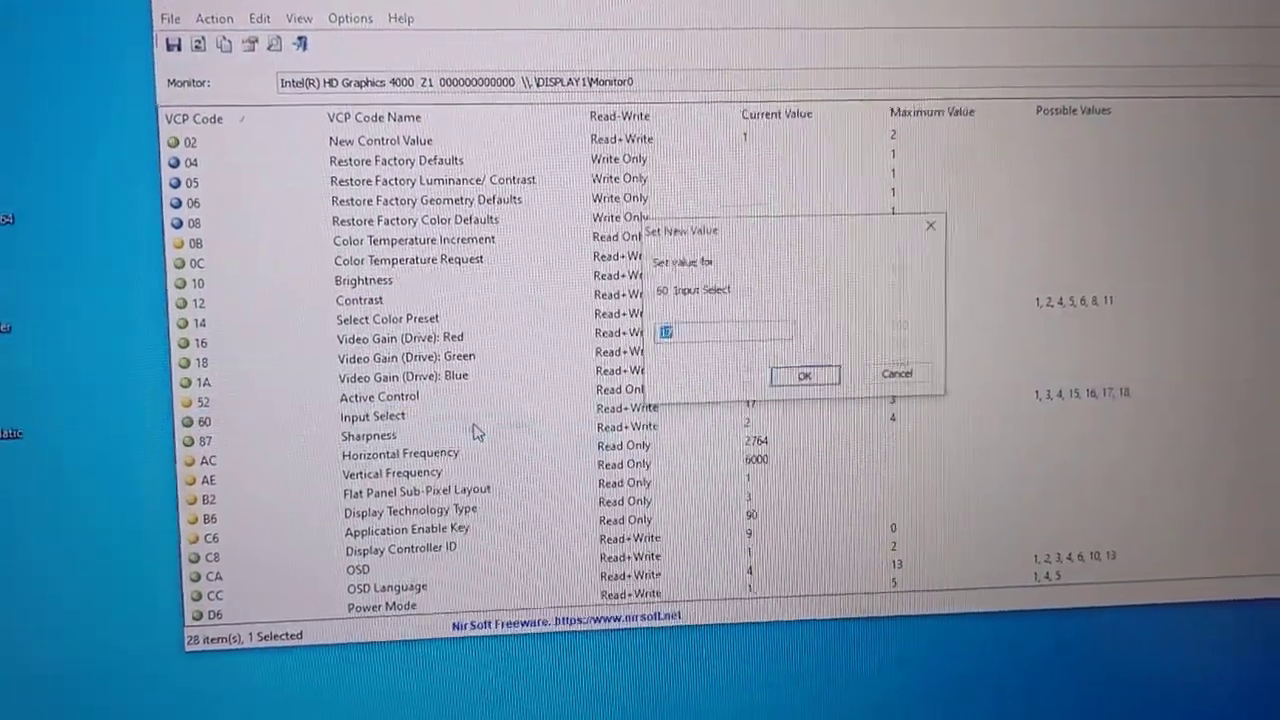
pyautogui.write('15')
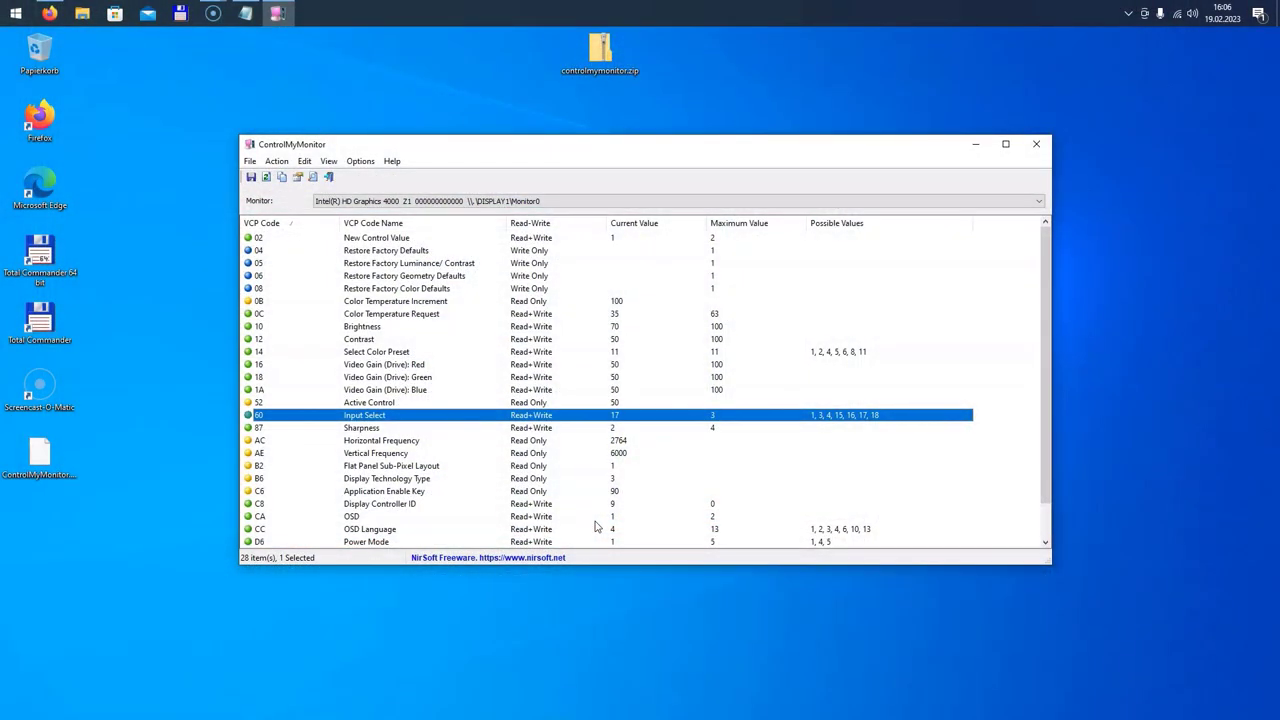
# Step: Move the ControlMyMonitor window aside to uncover switch_monitor.bat and ControlMyMonitor.exe on the desktop
pyautogui.click(185, 535)
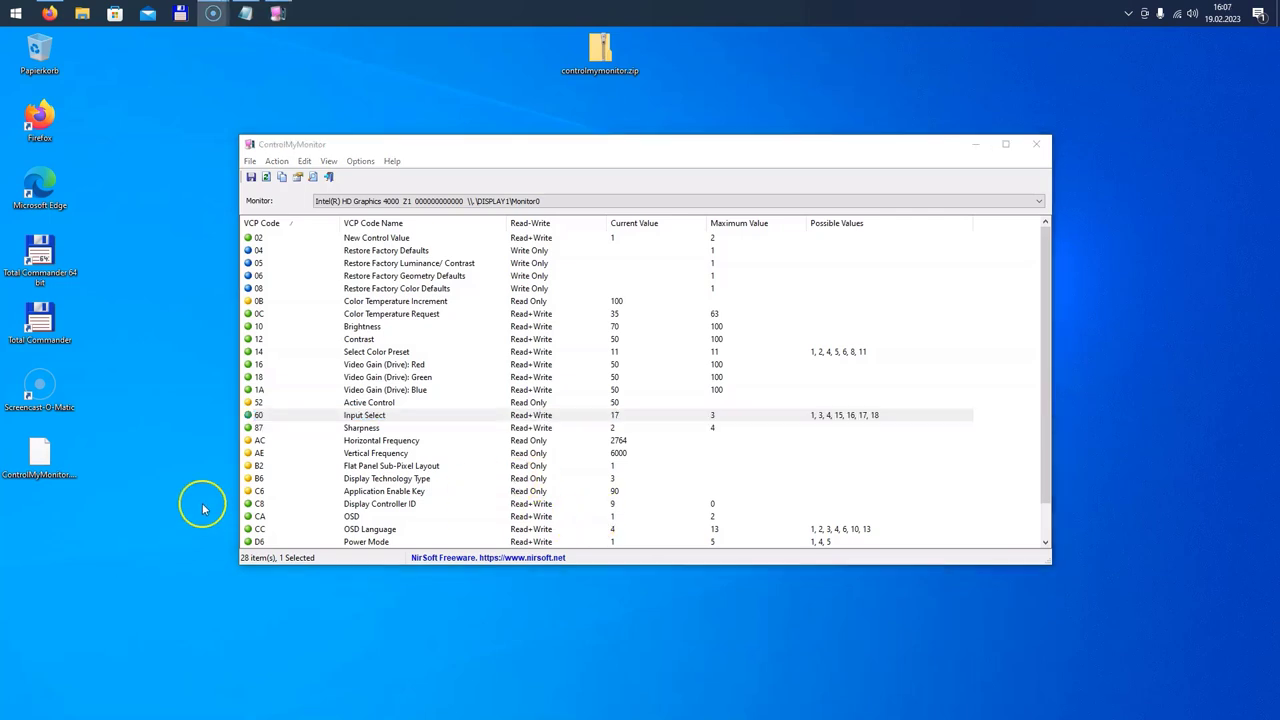
pyautogui.click(367, 416)
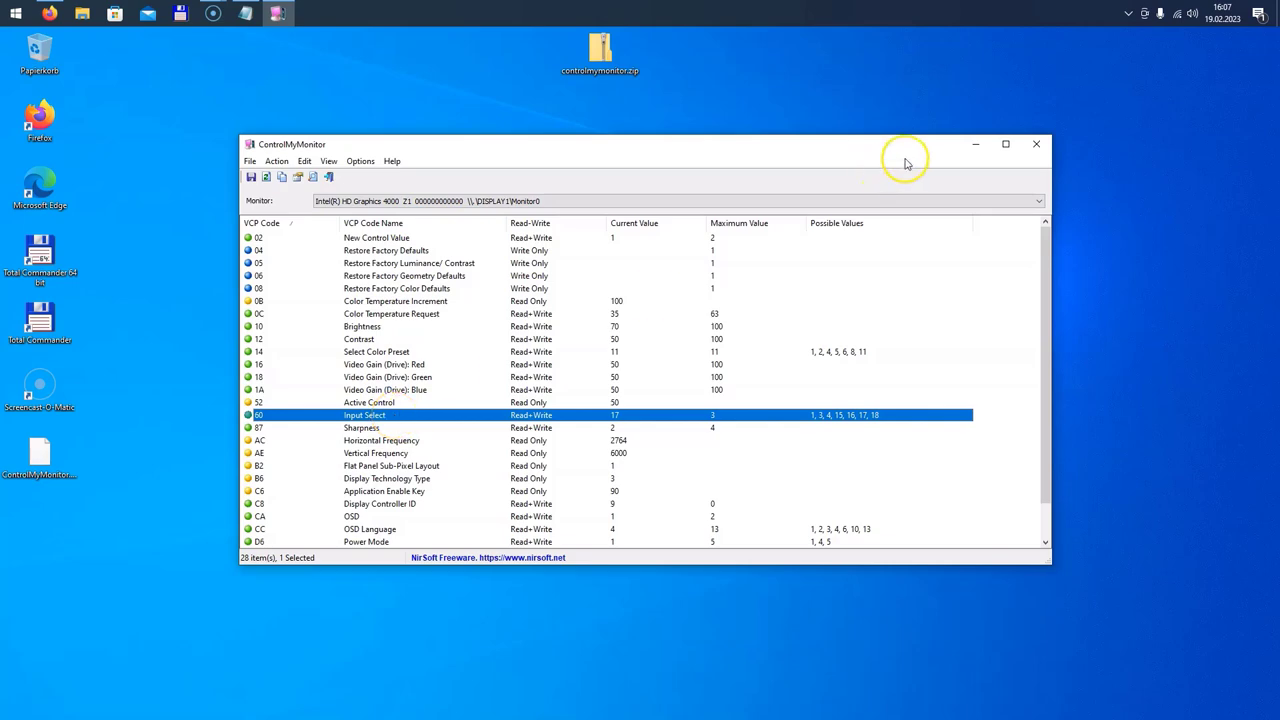
pyautogui.moveTo(900, 148); pyautogui.dragTo(988, 158)
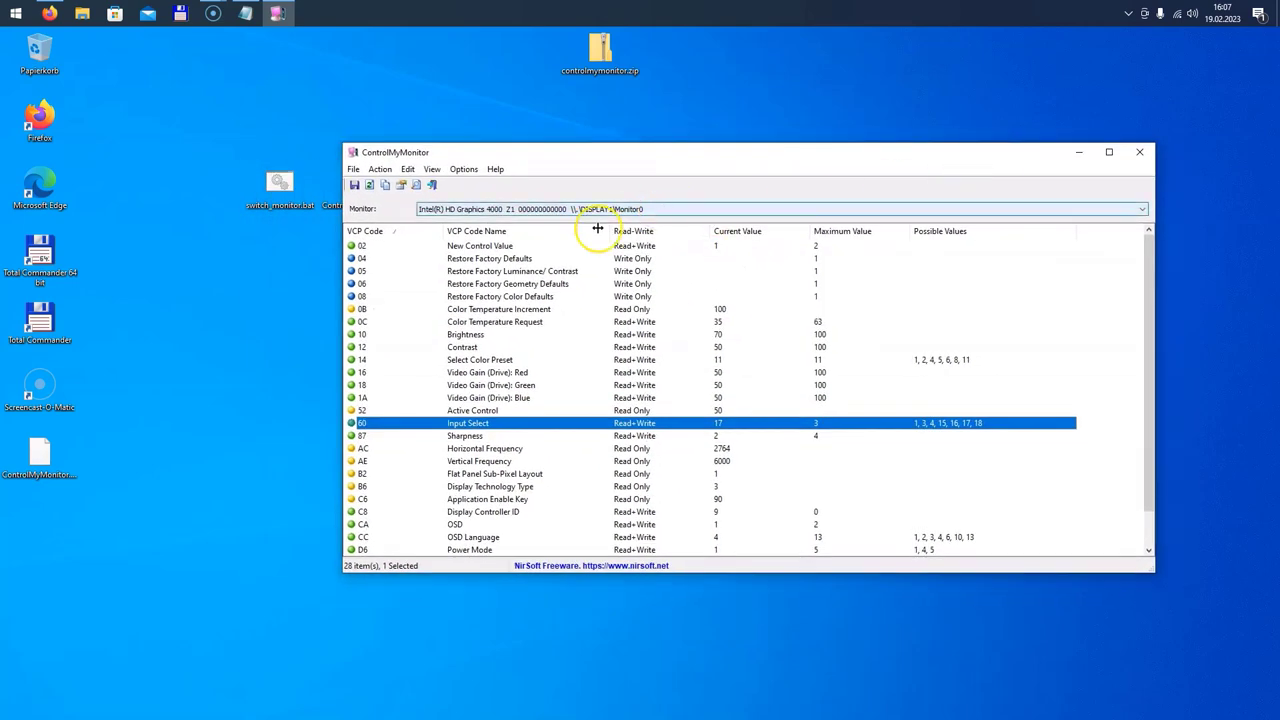
pyautogui.click(268, 205)
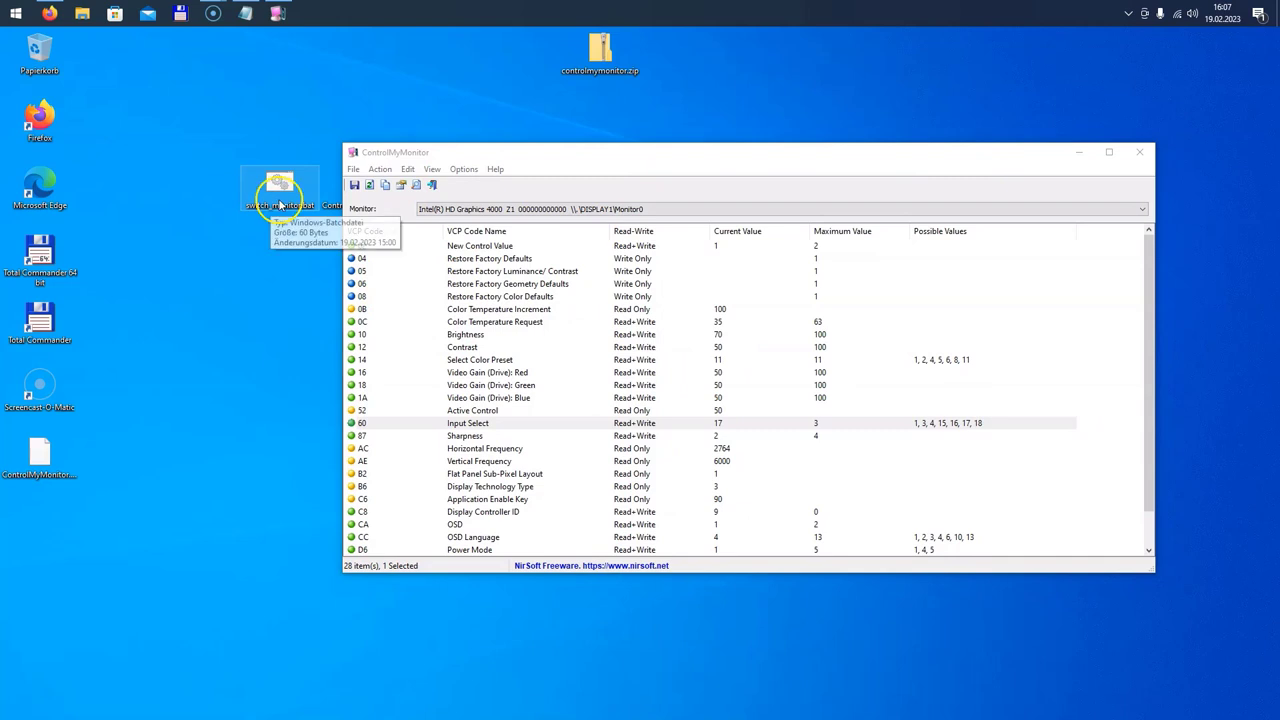
pyautogui.moveTo(386, 152); pyautogui.dragTo(467, 194)
pyautogui.click(360, 192)
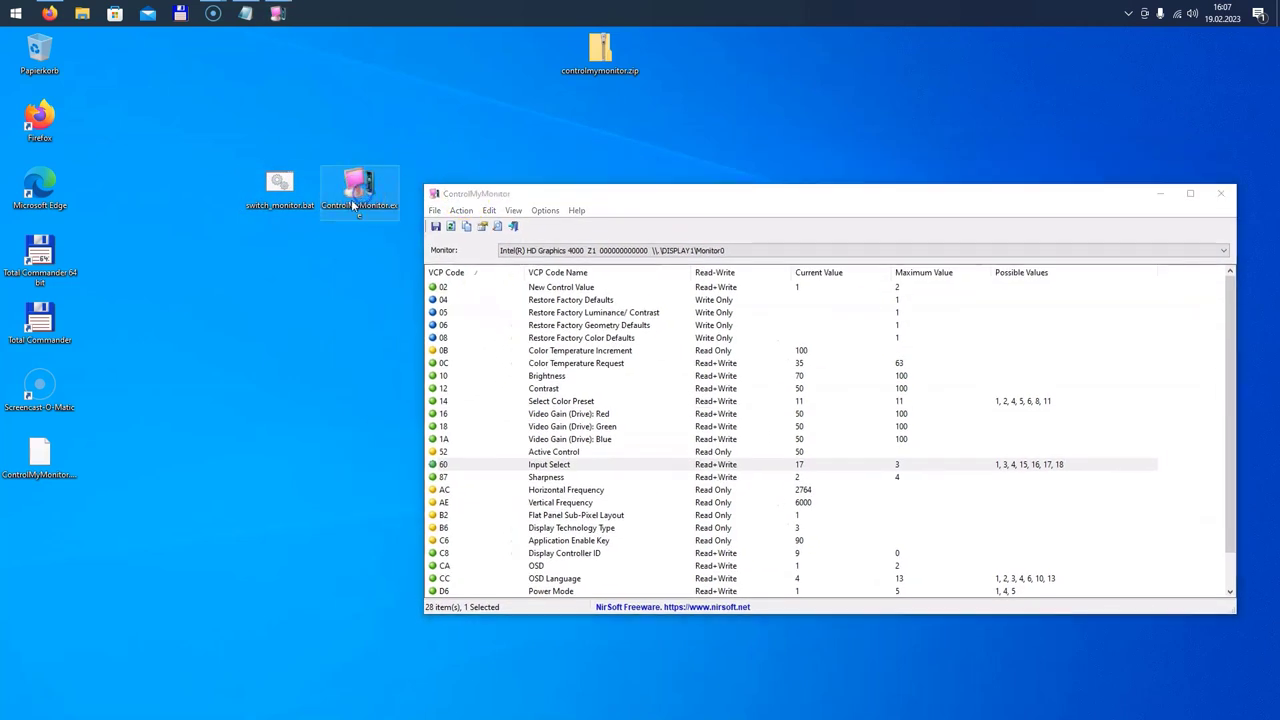
# Step: Open switch_monitor.bat for editing in the text editor and reposition its window
pyautogui.click(277, 191)
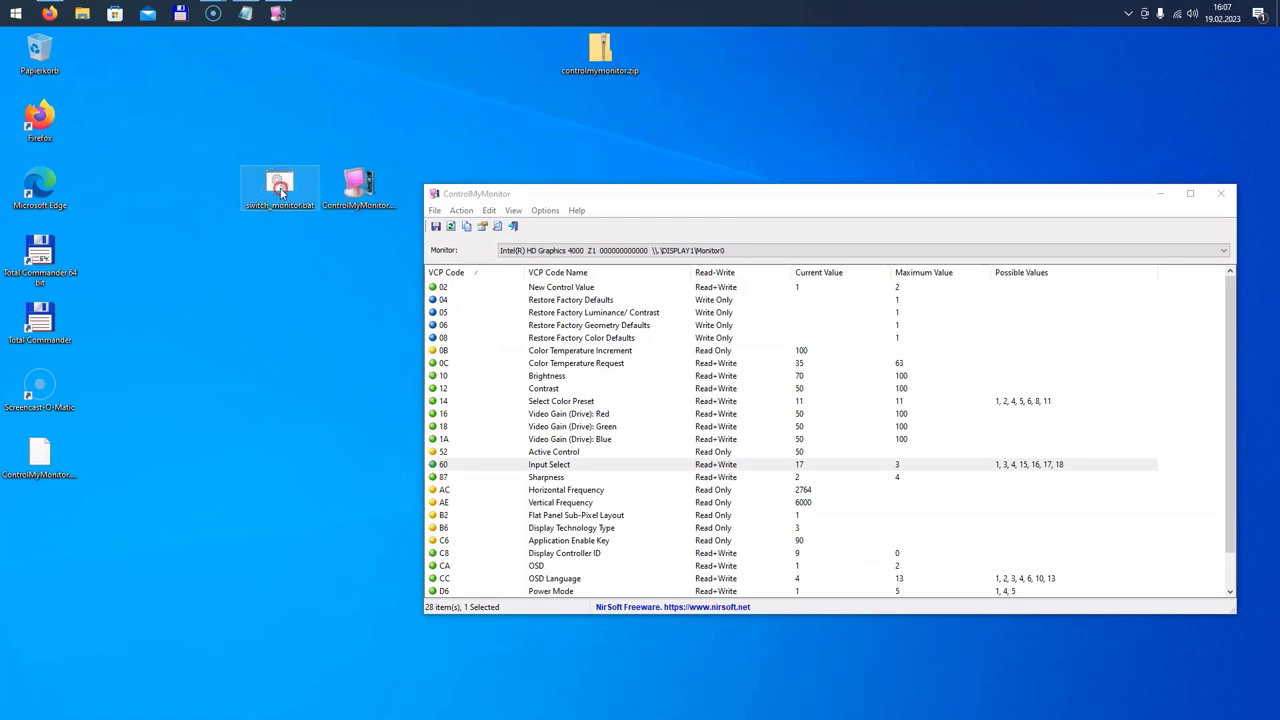
pyautogui.rightClick(281, 192)
pyautogui.click(322, 213)
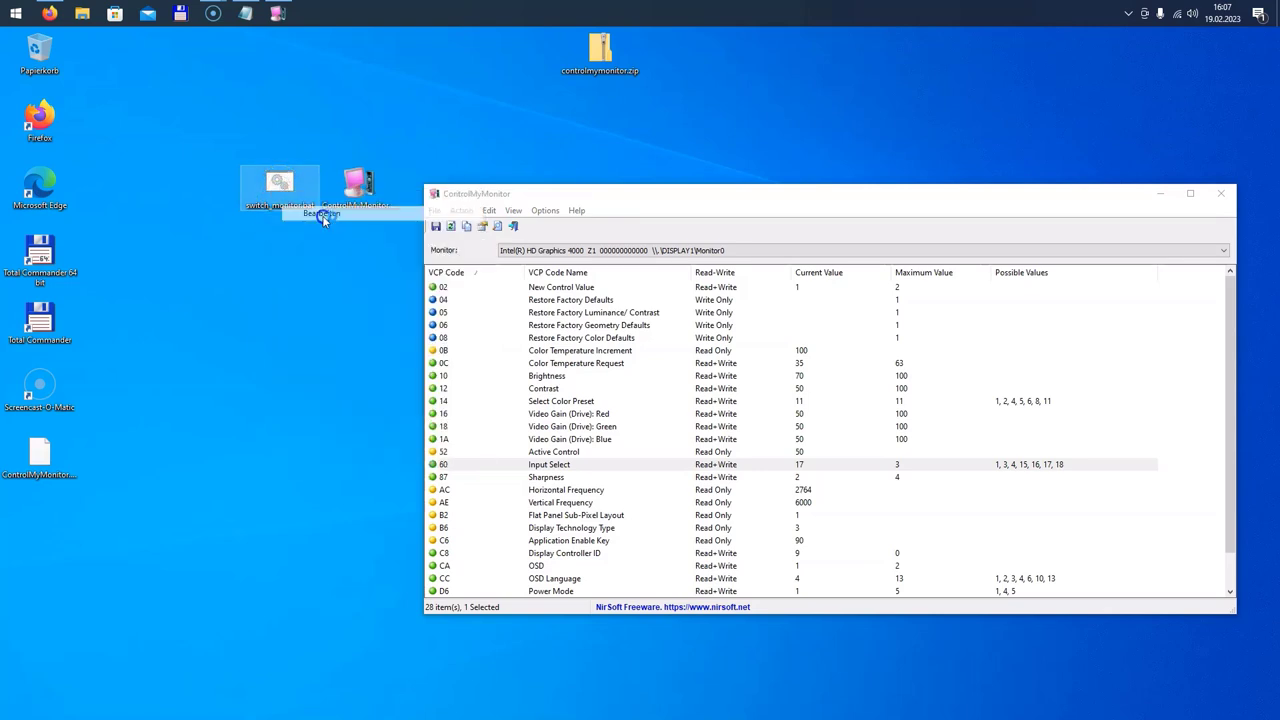
pyautogui.moveTo(357, 93); pyautogui.dragTo(495, 187)
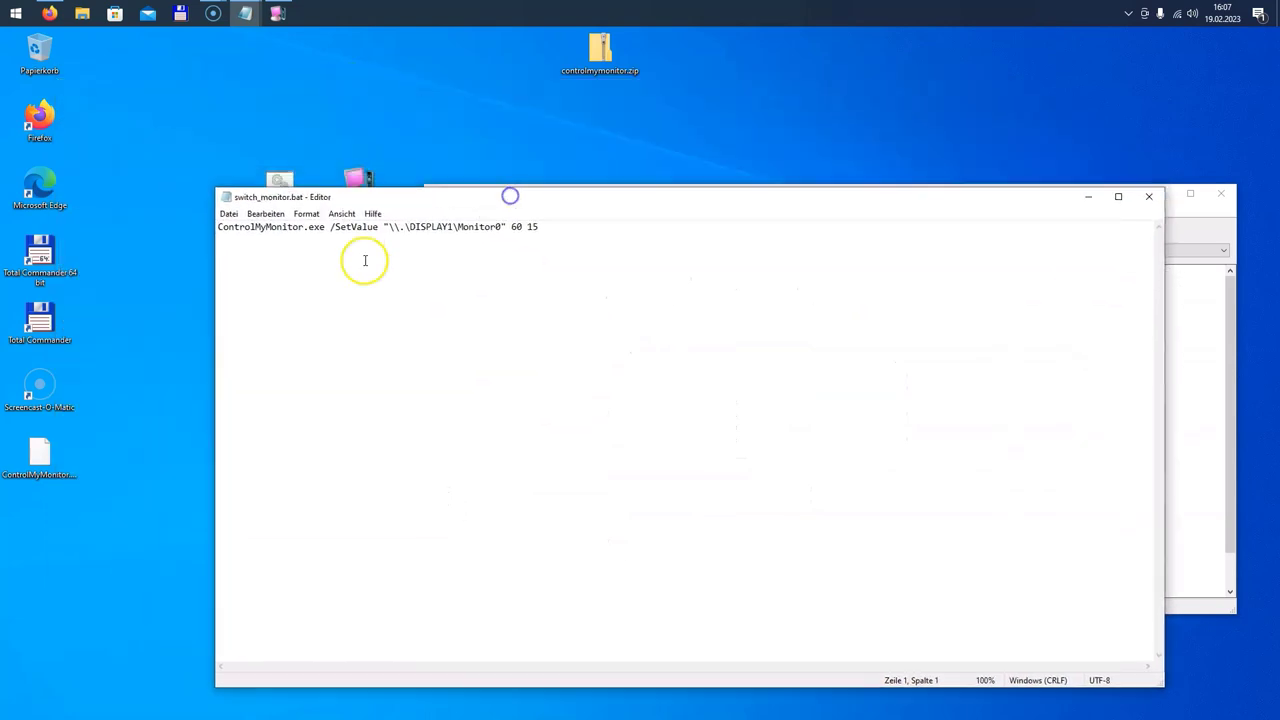
# Step: Highlight ControlMyMonitor.exe in the batch command and compare it with the program file on the desktop
pyautogui.moveTo(323, 227); pyautogui.dragTo(219, 227)
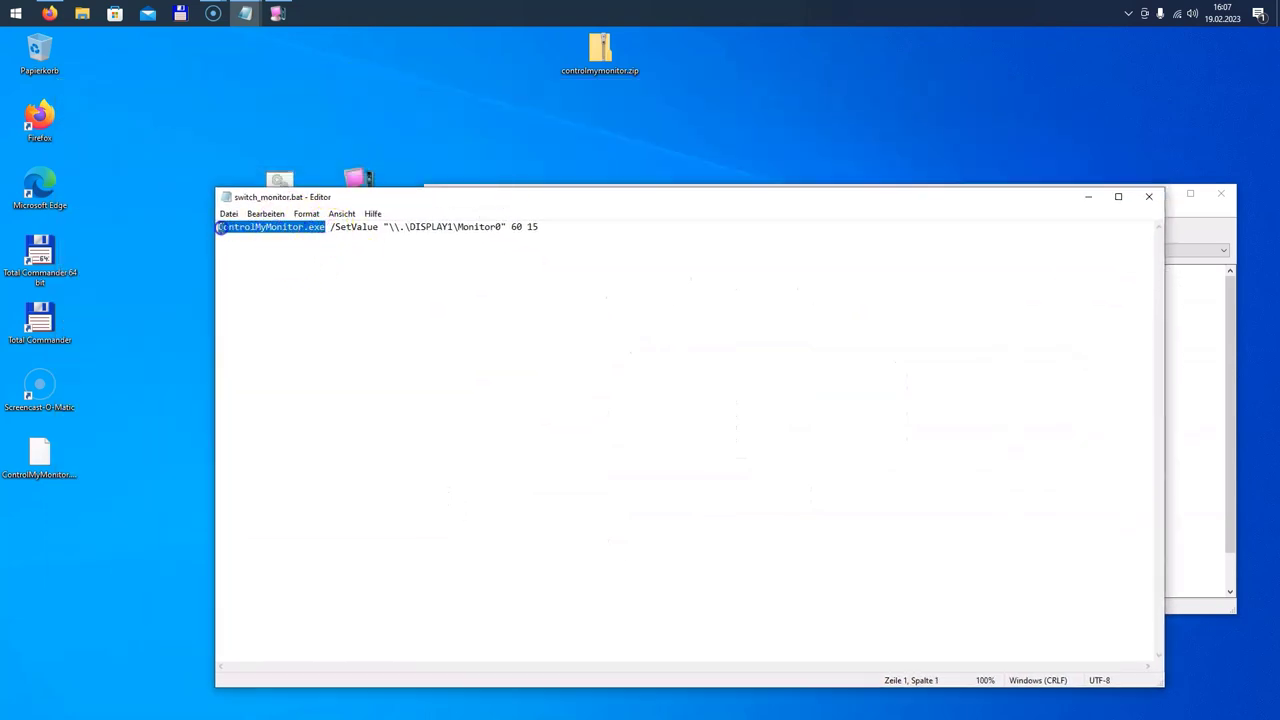
pyautogui.moveTo(353, 197); pyautogui.dragTo(386, 250)
pyautogui.click(357, 190)
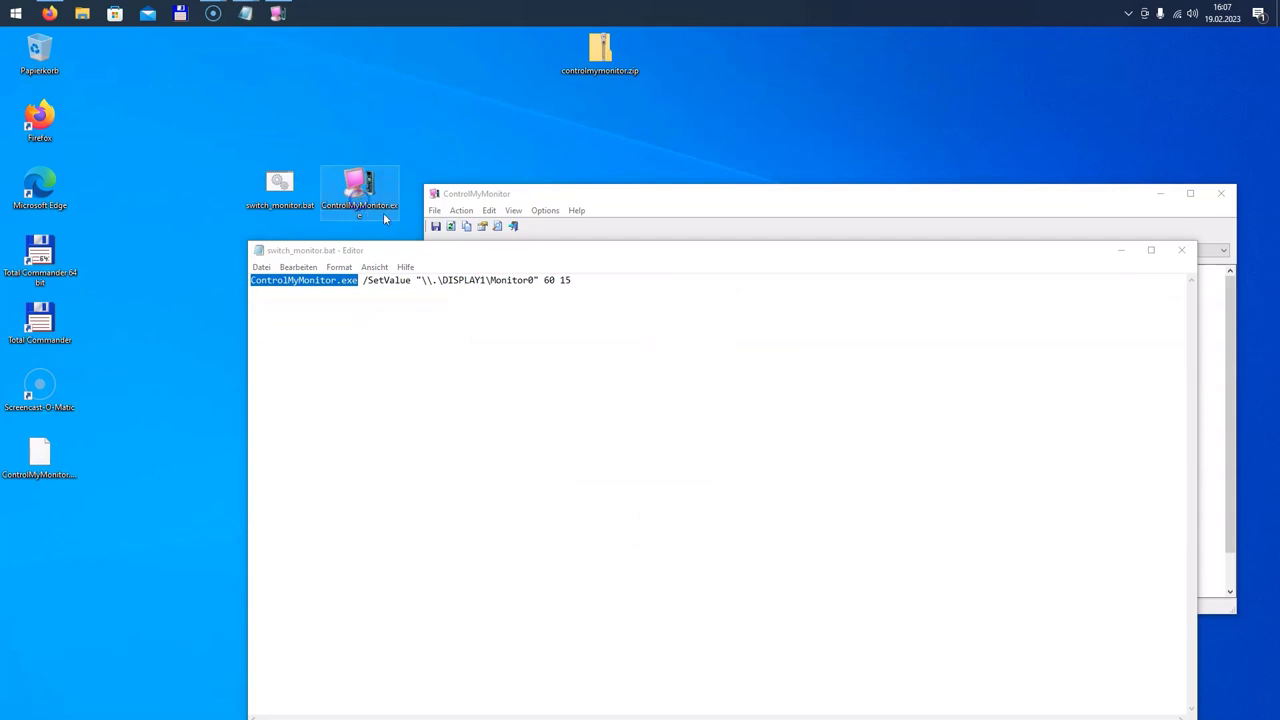
# Step: Compare the monitor name and code 60 in the batch command with the monitor entry and Input Select row in ControlMyMonitor
pyautogui.click(366, 292)
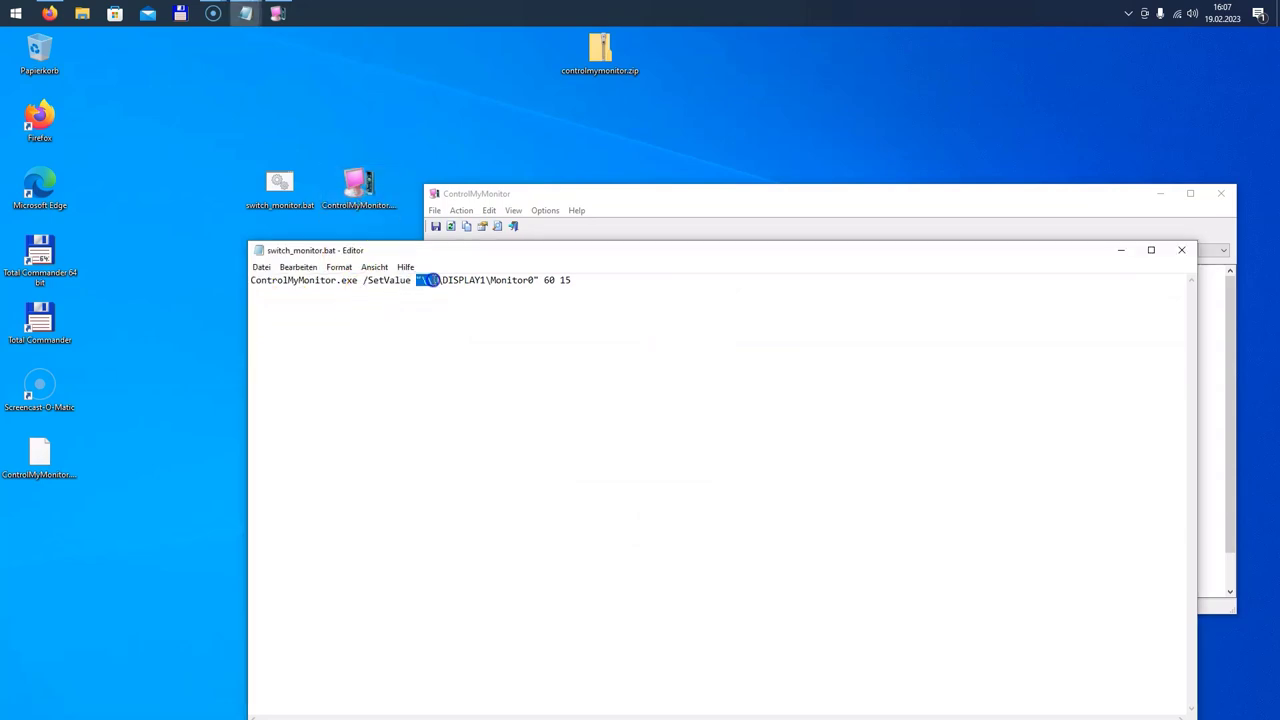
pyautogui.click(548, 280)
pyautogui.click(608, 199)
pyautogui.moveTo(608, 199); pyautogui.dragTo(621, 148)
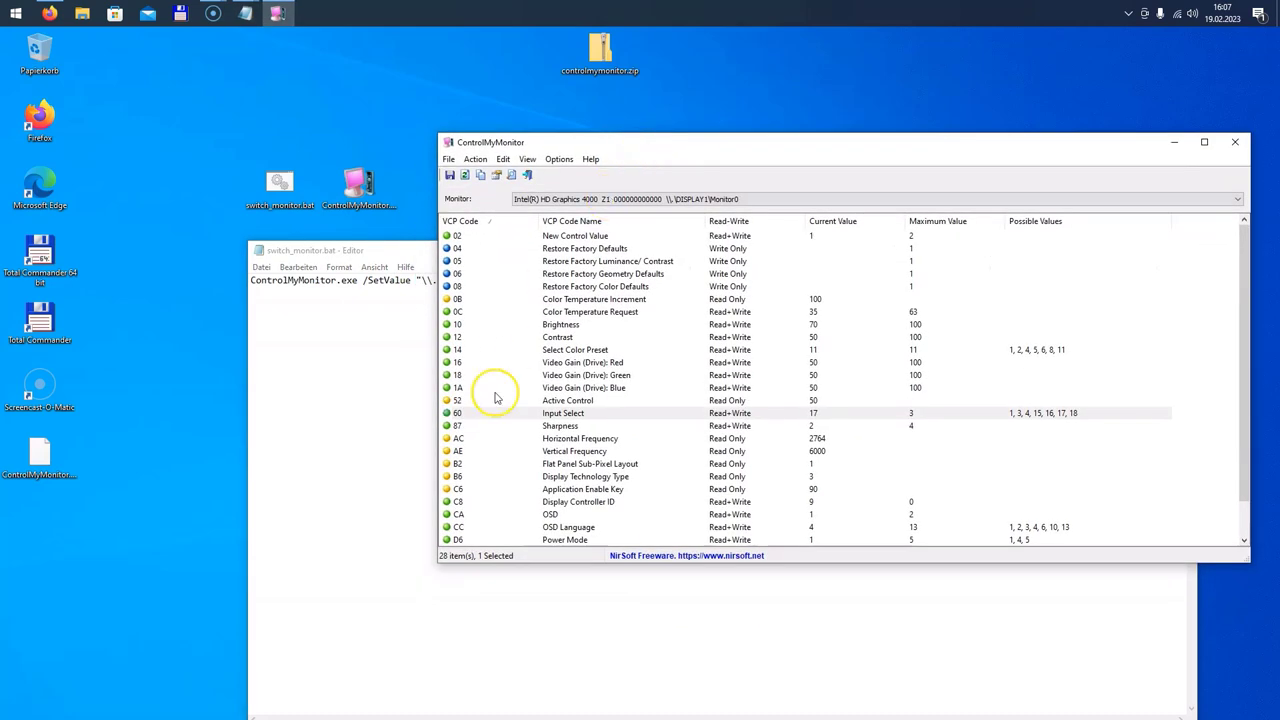
pyautogui.click(463, 418)
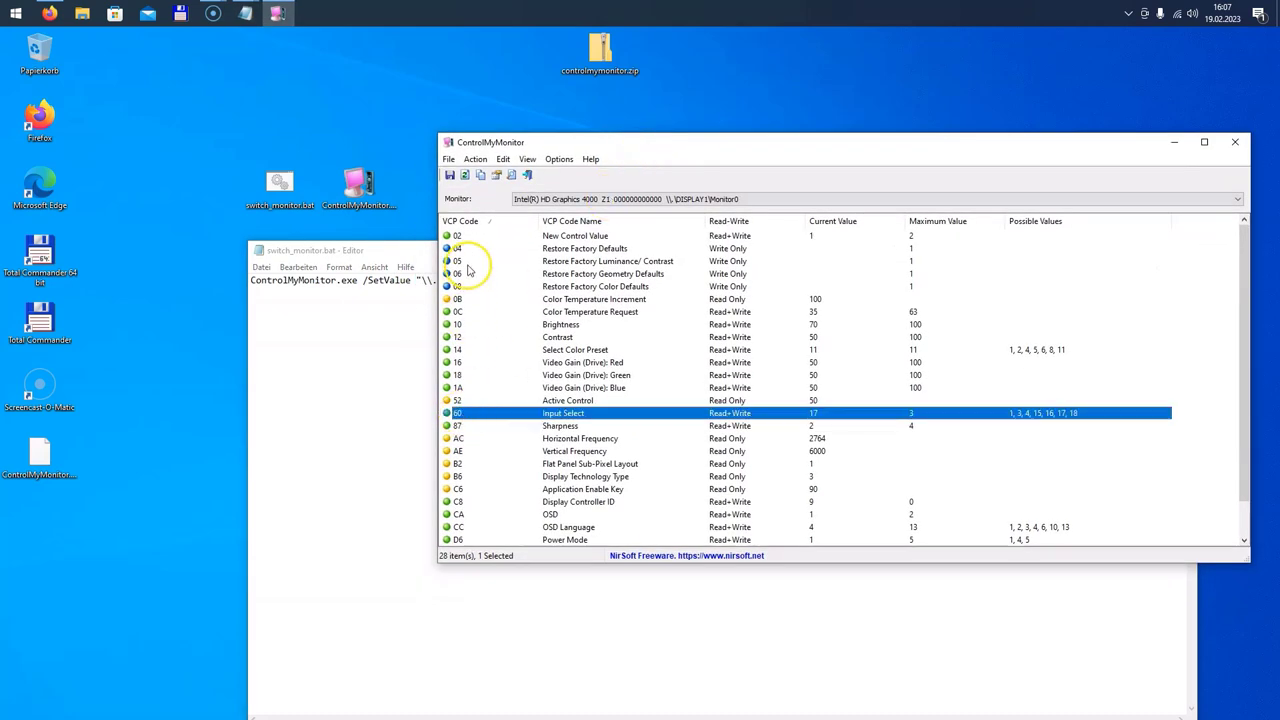
pyautogui.click(400, 407)
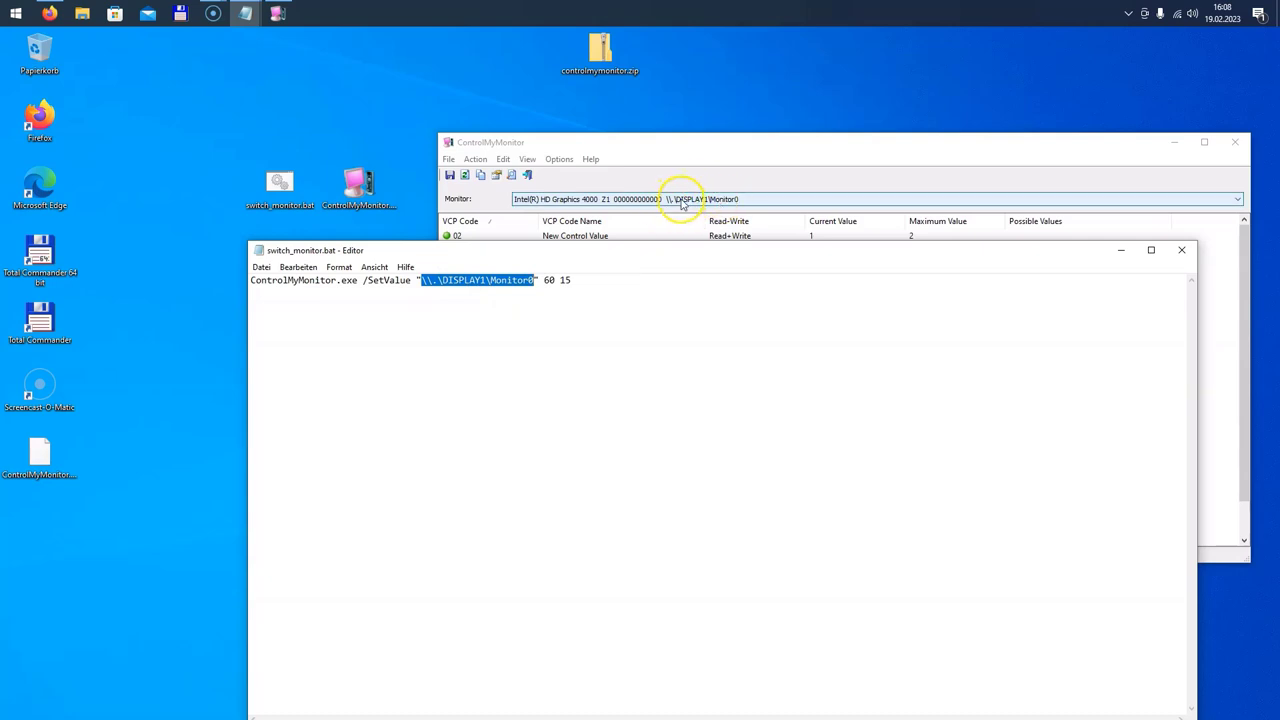
# Step: Copy the monitor strings from ControlMyMonitor, paste them two lines below the batch command, and compare the device name with the command's
pyautogui.click(503, 161)
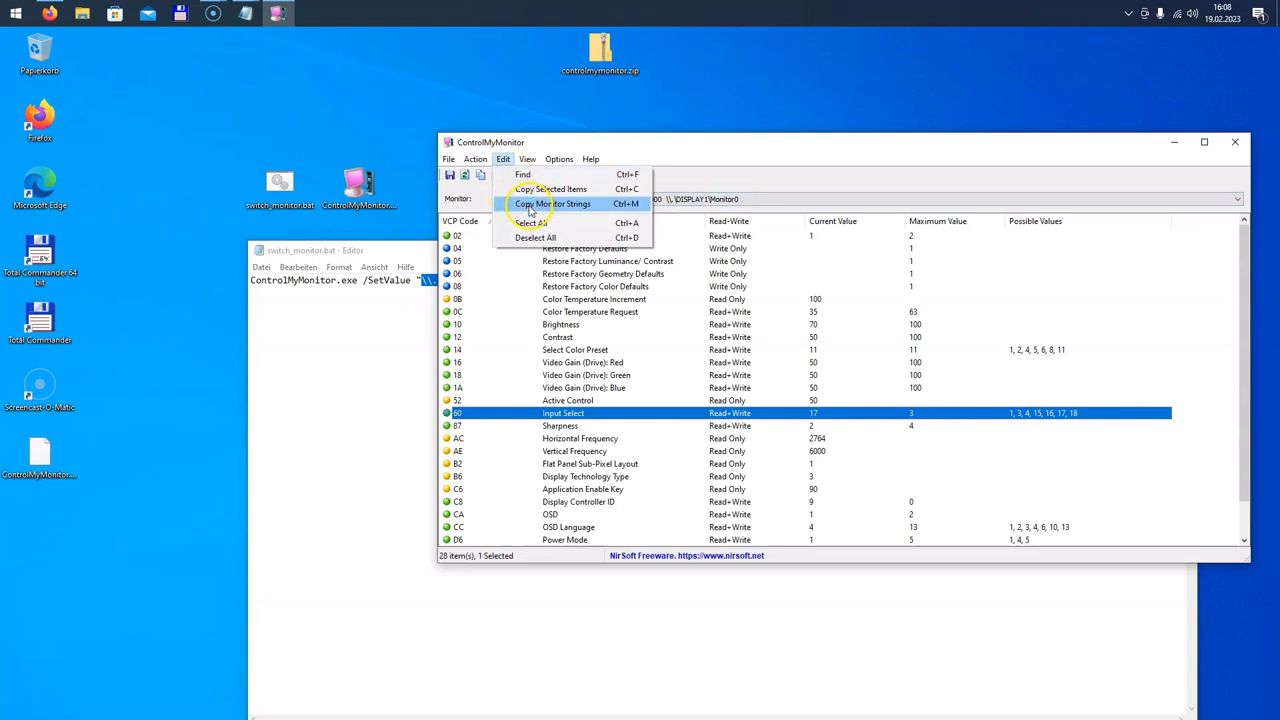
pyautogui.click(532, 205)
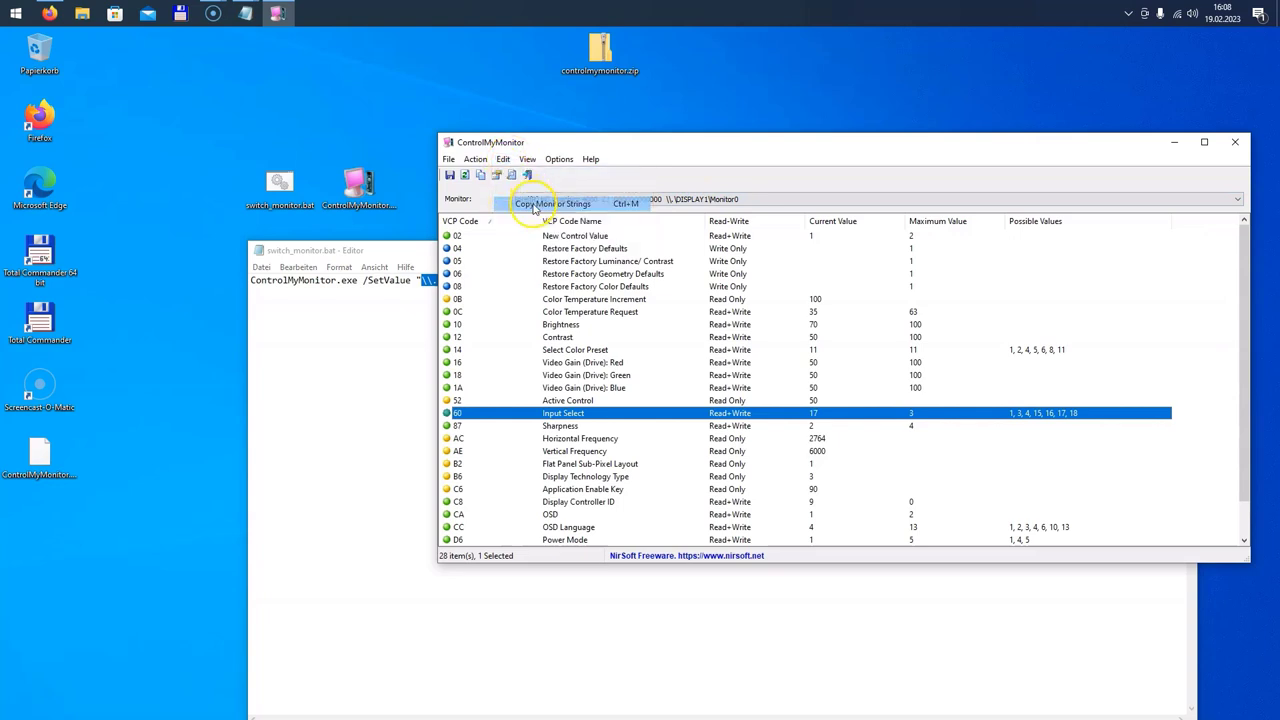
pyautogui.click(410, 306)
pyautogui.click(620, 283)
pyautogui.press('Return')
pyautogui.press('Return')
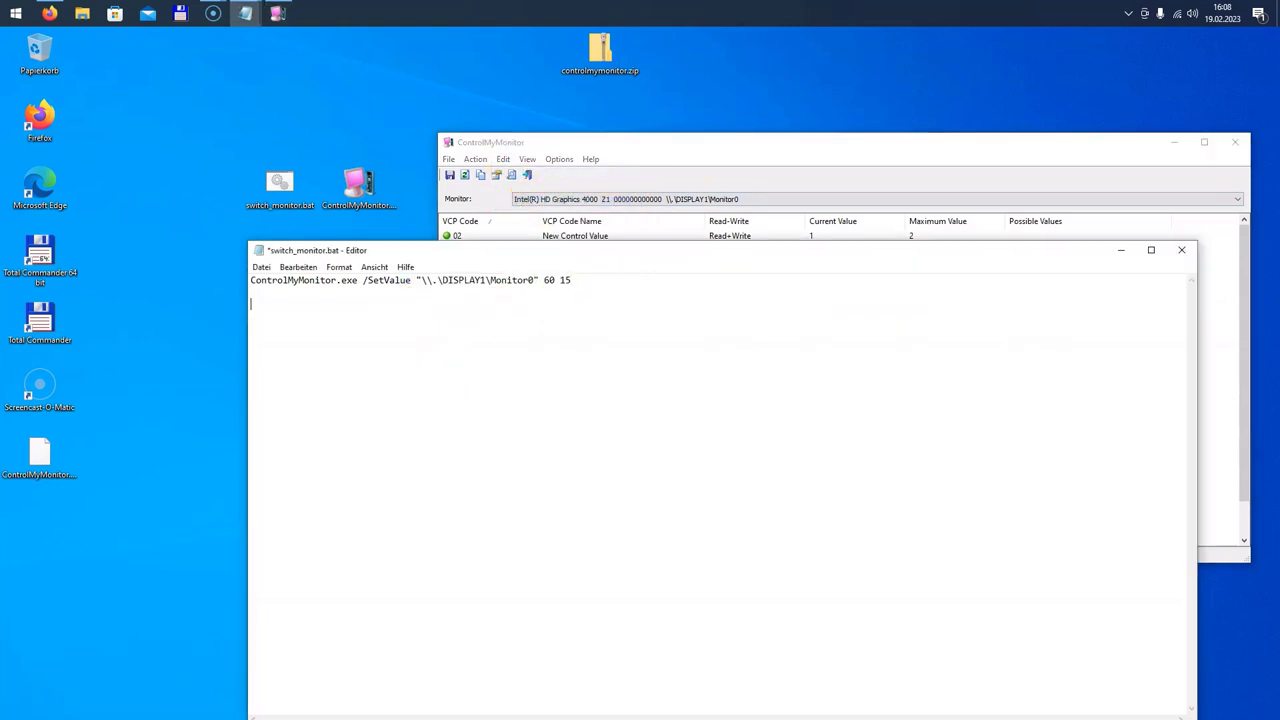
pyautogui.hotkey('ctrl', 'v')
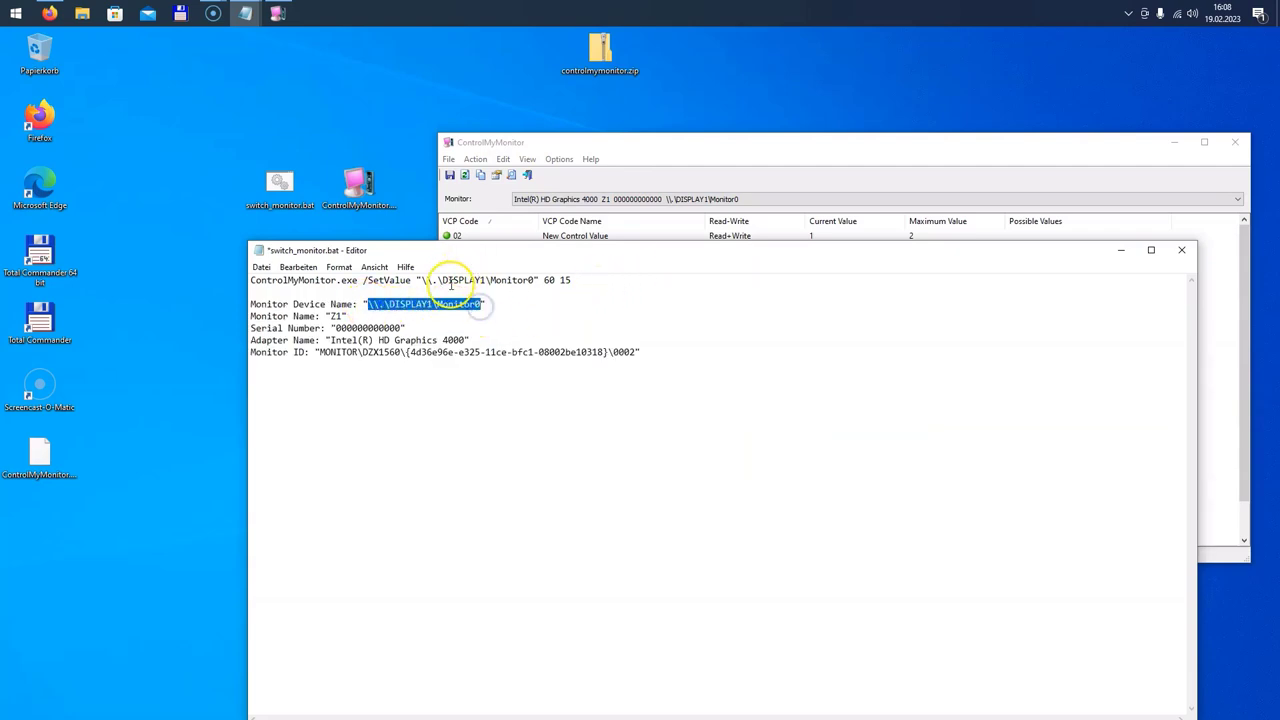
pyautogui.moveTo(421, 280); pyautogui.dragTo(515, 280)
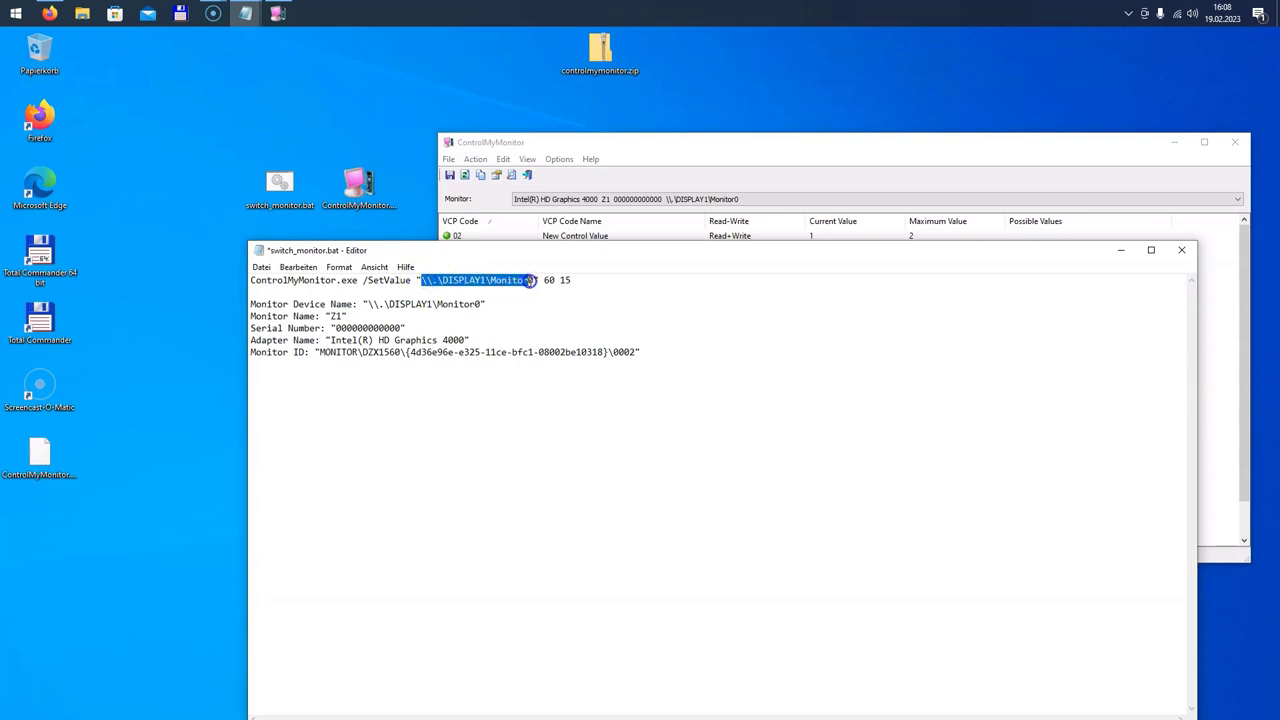
# Step: Remove the pasted monitor details and blank line below the command in switch_monitor.bat, and close the text editor
pyautogui.moveTo(640, 352); pyautogui.dragTo(237, 292)
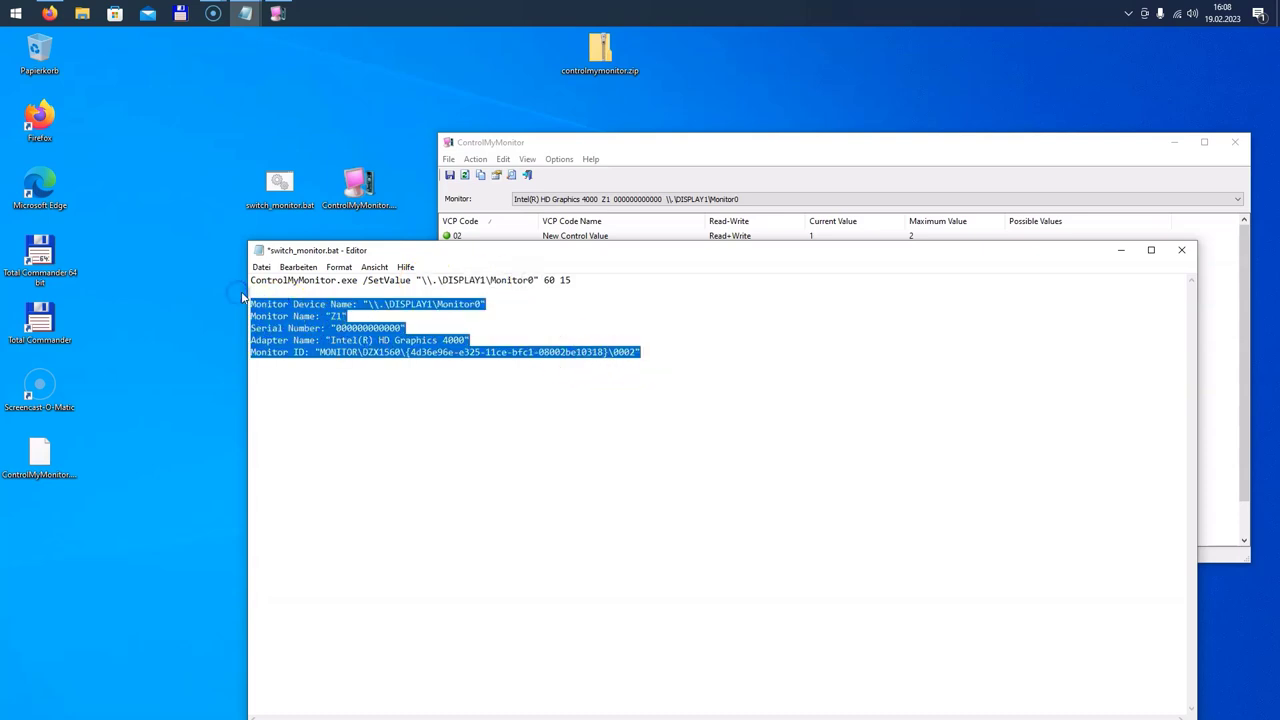
pyautogui.press('BackSpace')
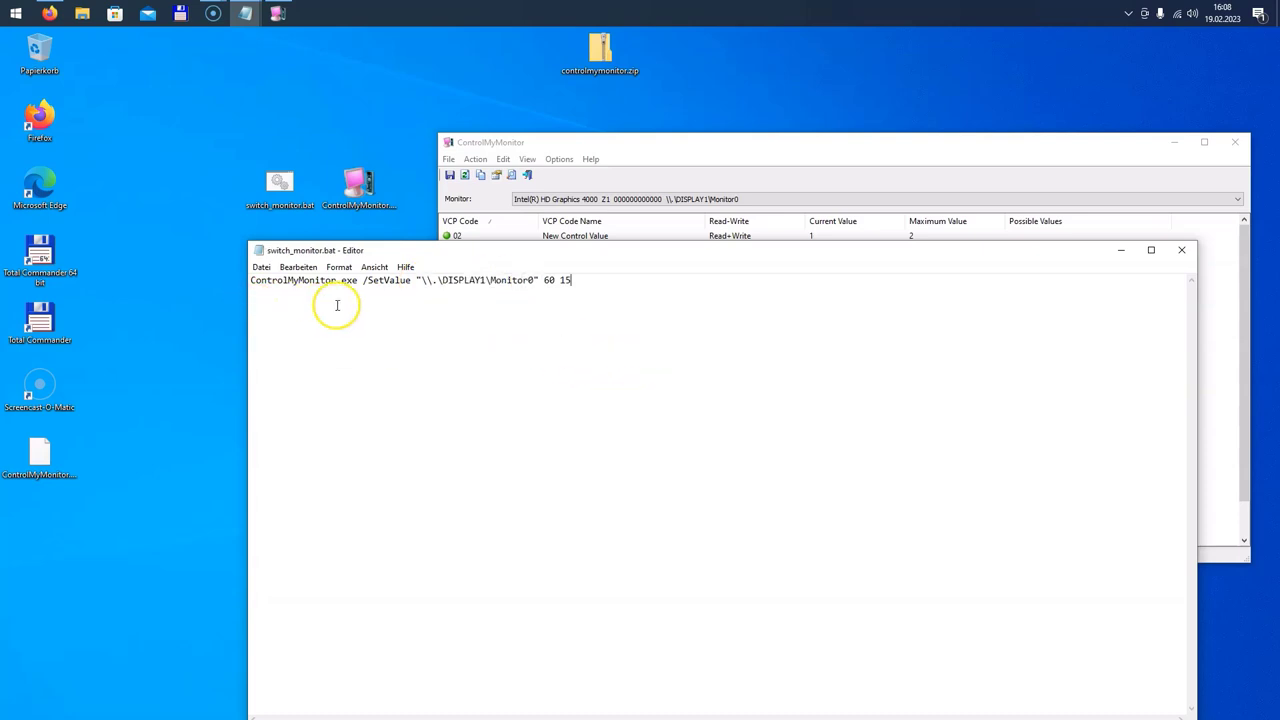
pyautogui.click(1176, 249)
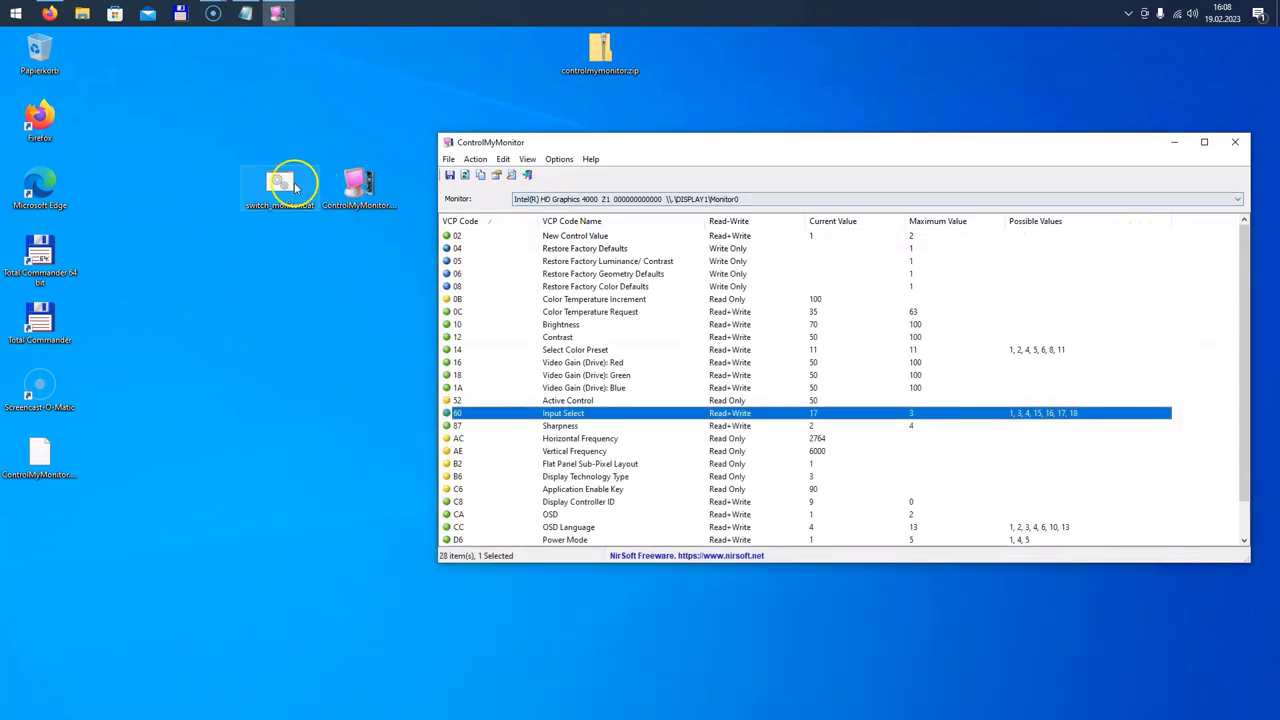
# Step: Run switch_monitor.bat from the desktop and select the Input Select row (VCP code 60) in ControlMyMonitor
pyautogui.doubleClick(282, 186)
pyautogui.click(284, 183)
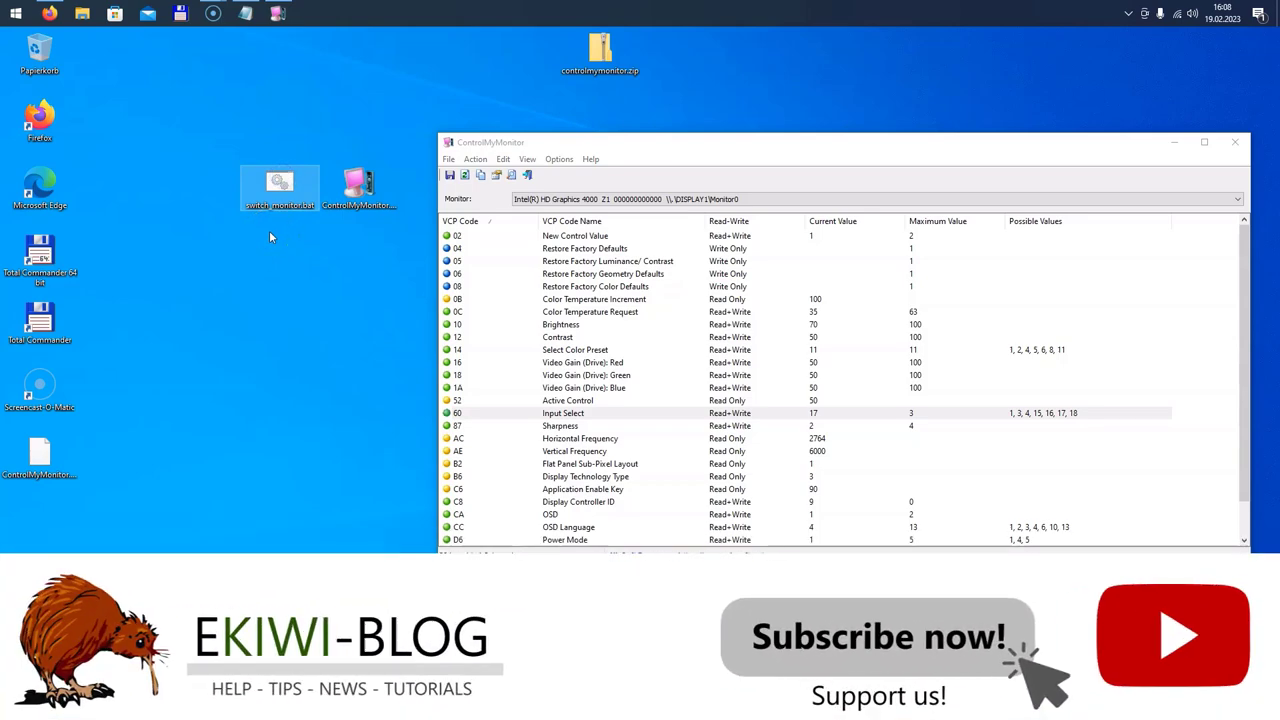
pyautogui.click(795, 413)
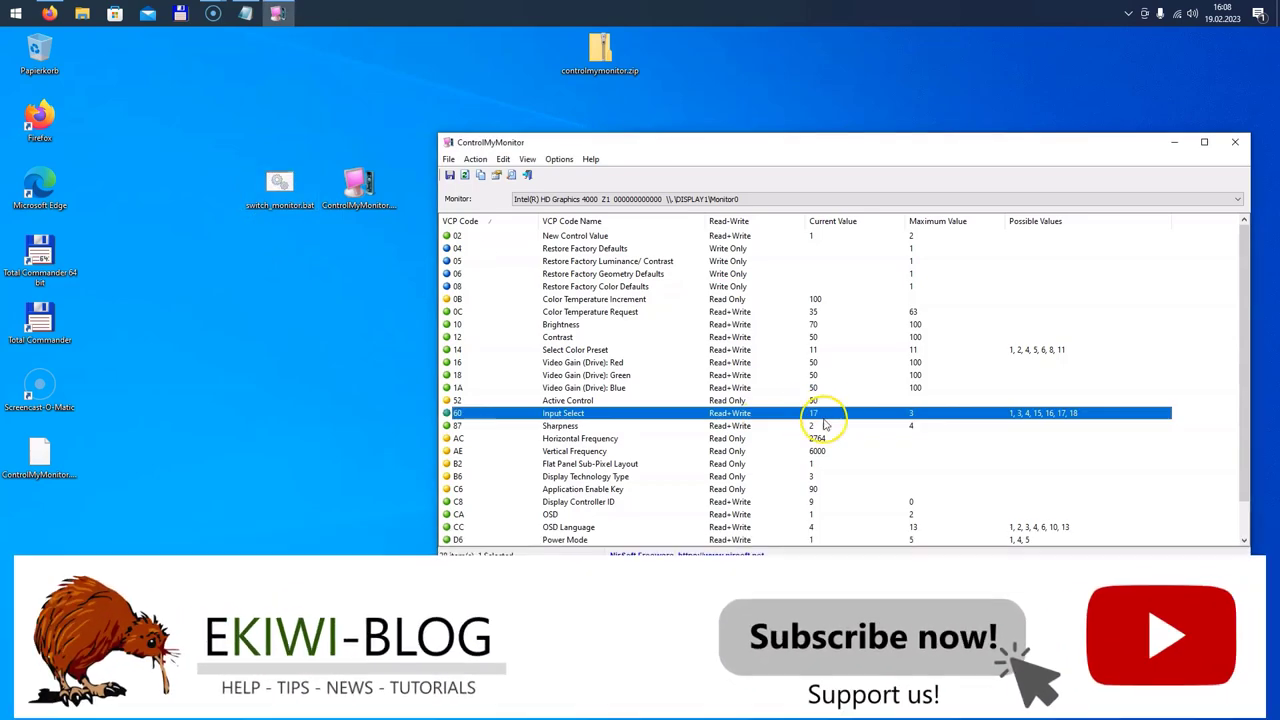